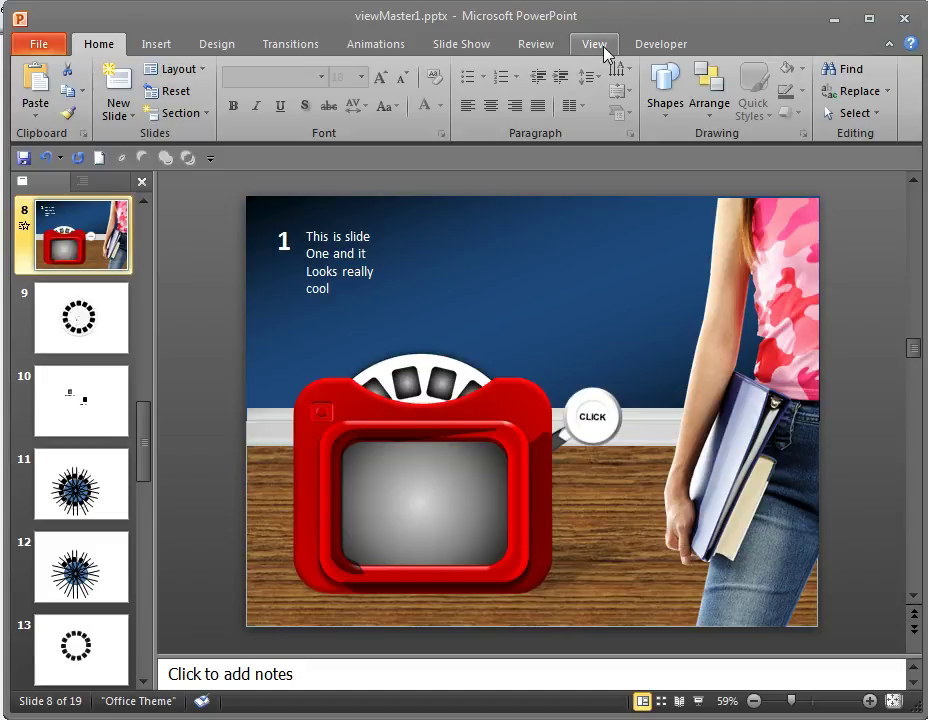
Step: Play slide 8's animations and confirm the viewer group spins With Previous for 00.50 seconds
{"action": "left_click", "coordinate": [397, 46]}
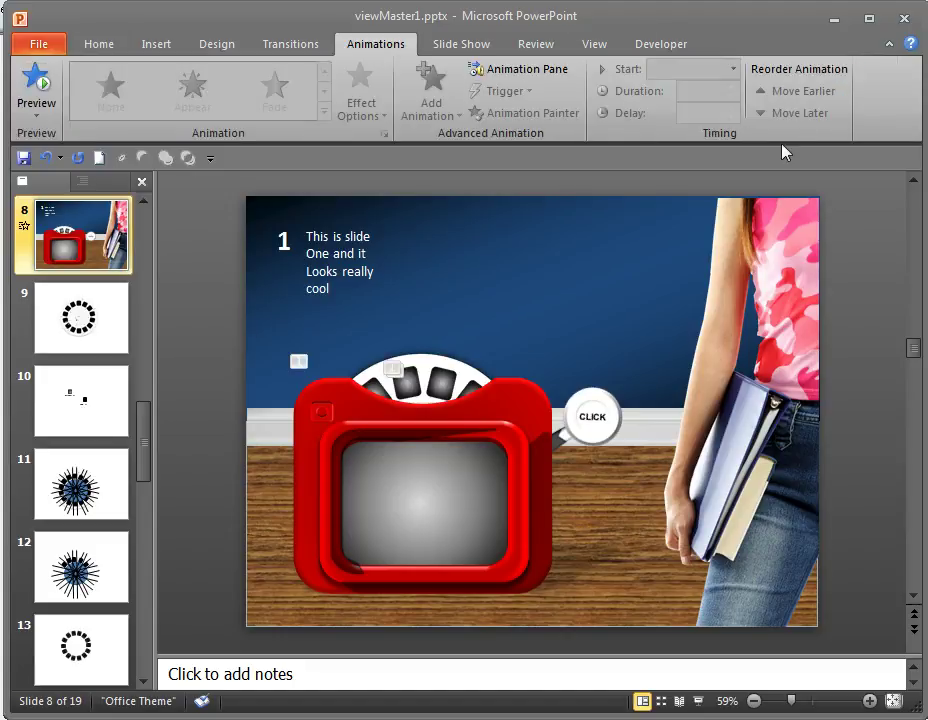
{"action": "left_click", "coordinate": [557, 76]}
{"action": "left_click", "coordinate": [712, 224]}
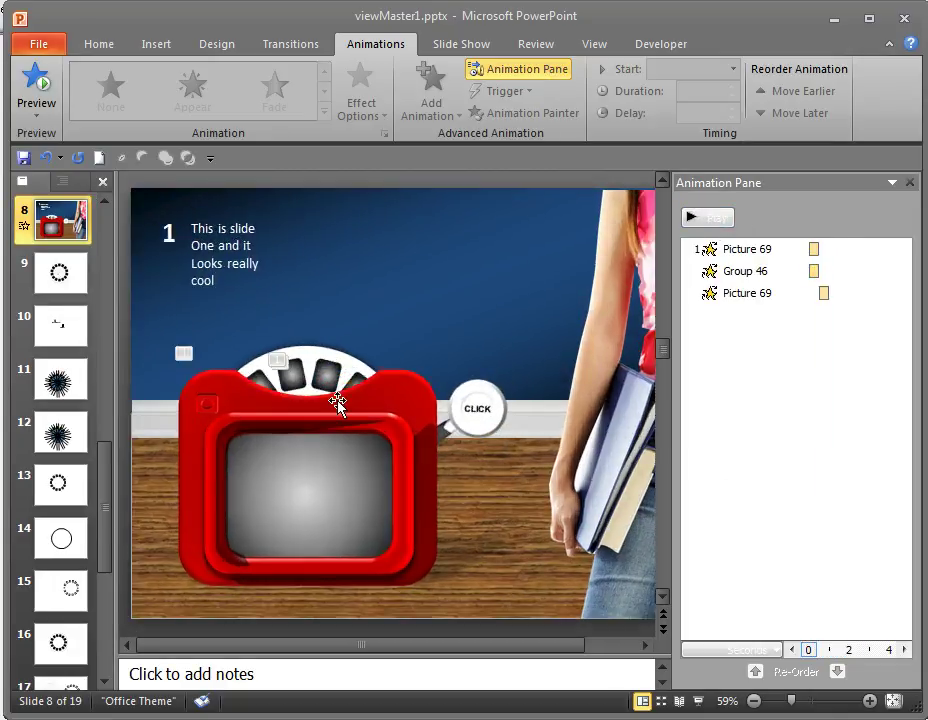
{"action": "left_click", "coordinate": [321, 352]}
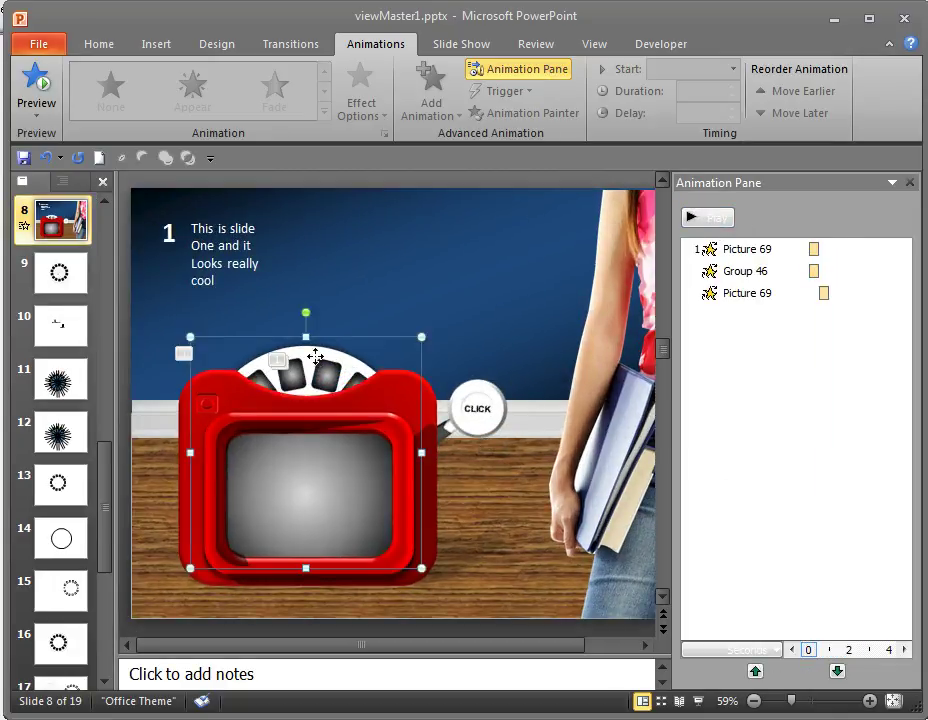
{"action": "left_click", "coordinate": [909, 182]}
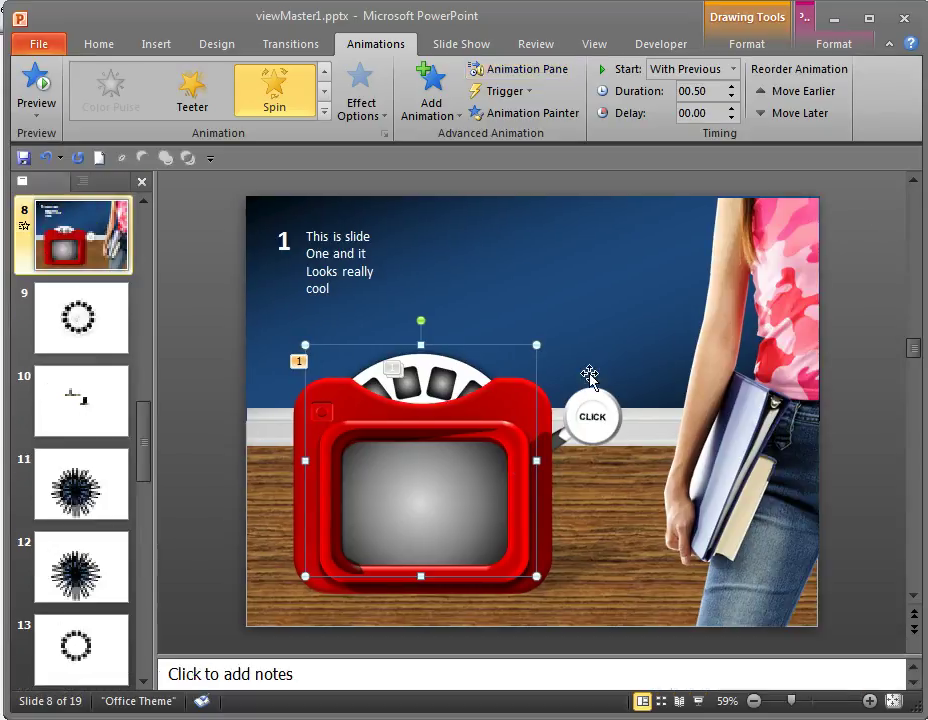
Step: Browse slides 8–10, then select the Gradient Fill sample shape on slide 10
{"action": "left_click", "coordinate": [124, 355]}
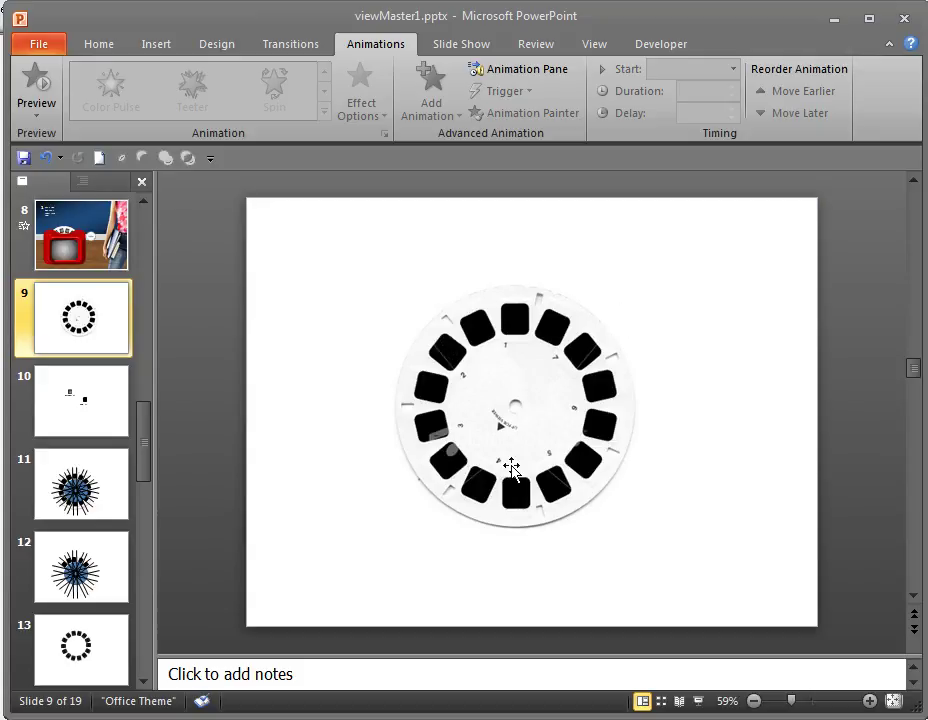
{"action": "left_click", "coordinate": [89, 263]}
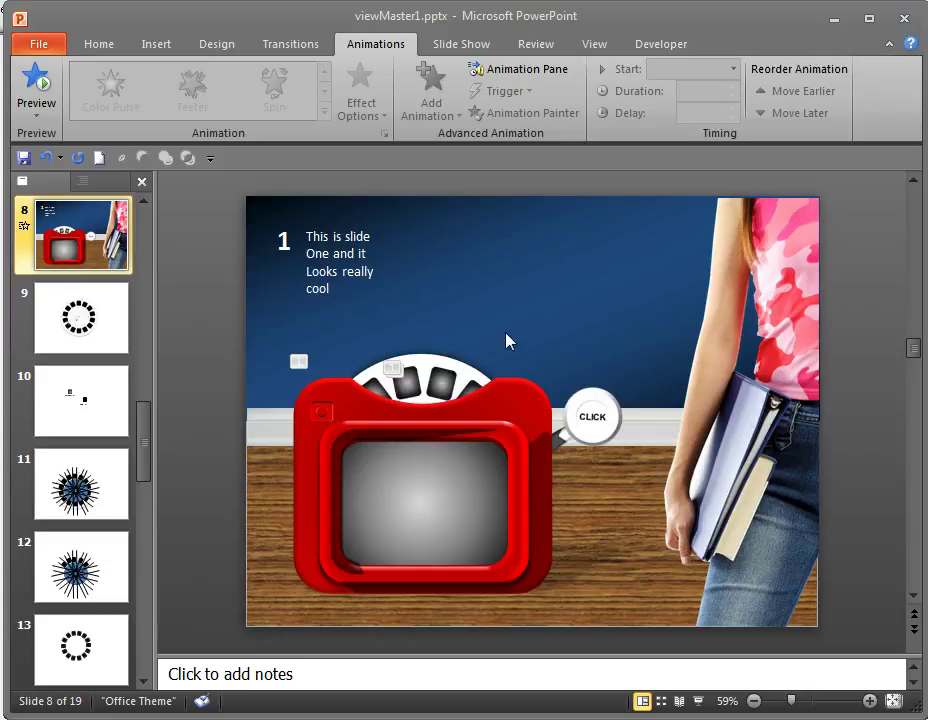
{"action": "left_click", "coordinate": [118, 388]}
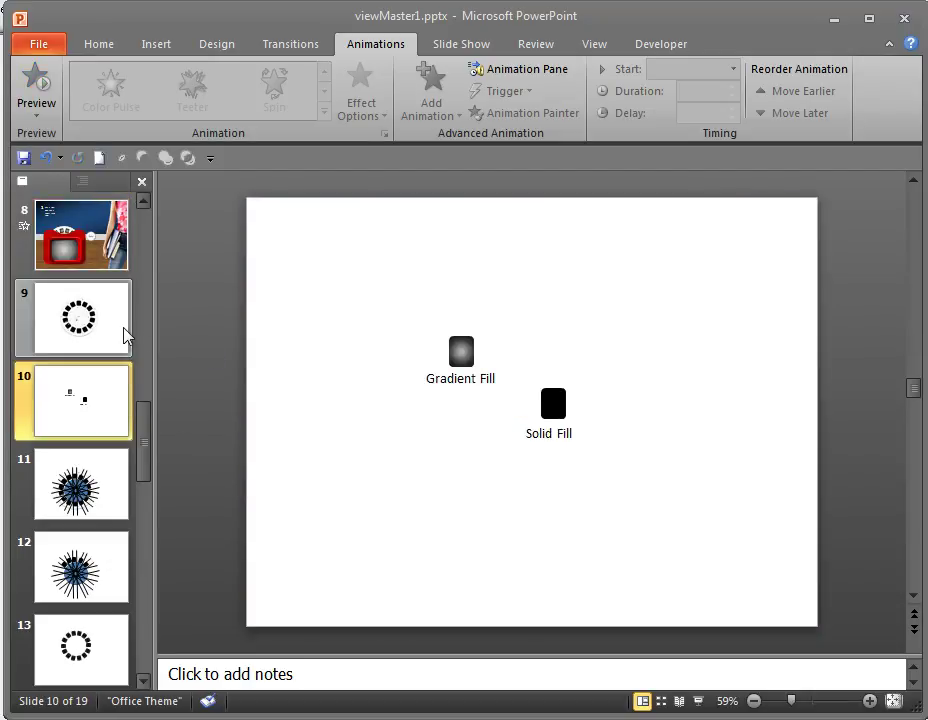
{"action": "left_click", "coordinate": [127, 338]}
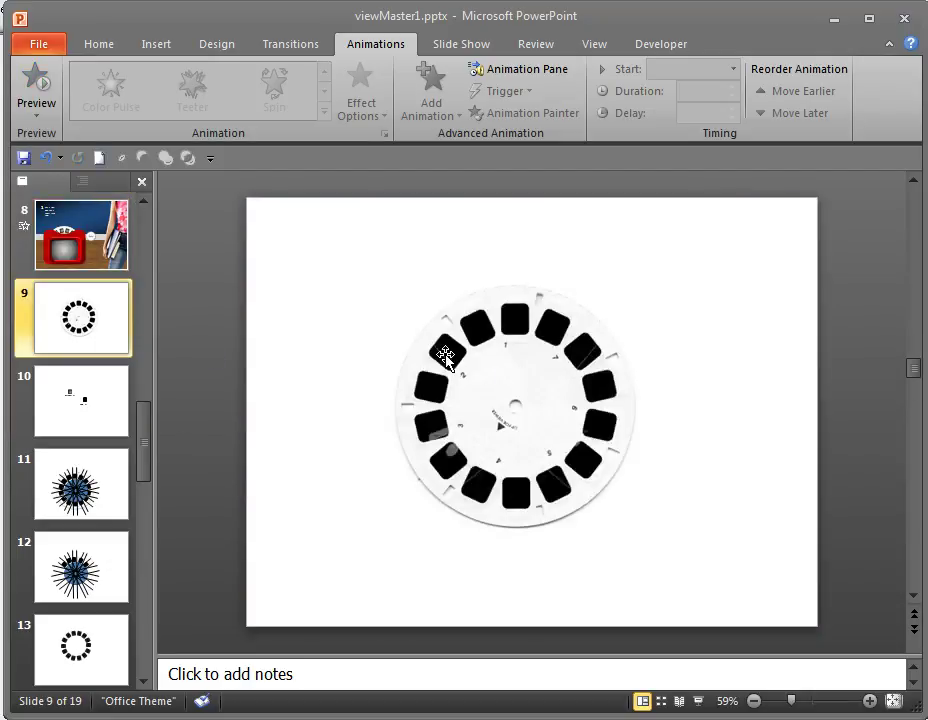
{"action": "left_click", "coordinate": [82, 421]}
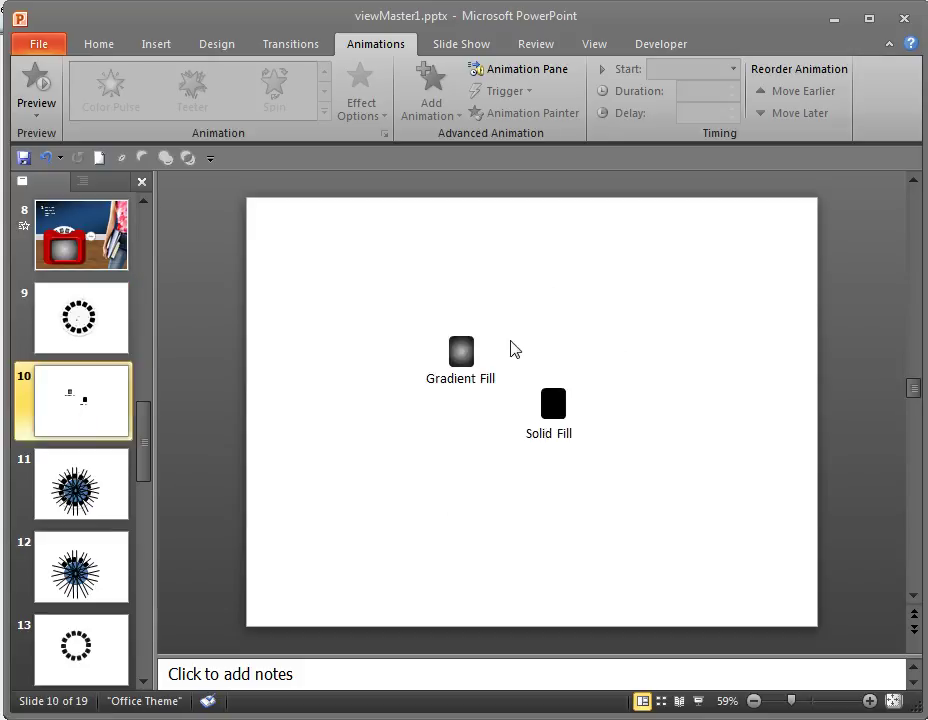
{"action": "left_click", "coordinate": [464, 352]}
Step: Check the Gradient Fill shape's fill and size in Format Shape, then select the Solid Fill shape
{"action": "right_click", "coordinate": [464, 352]}
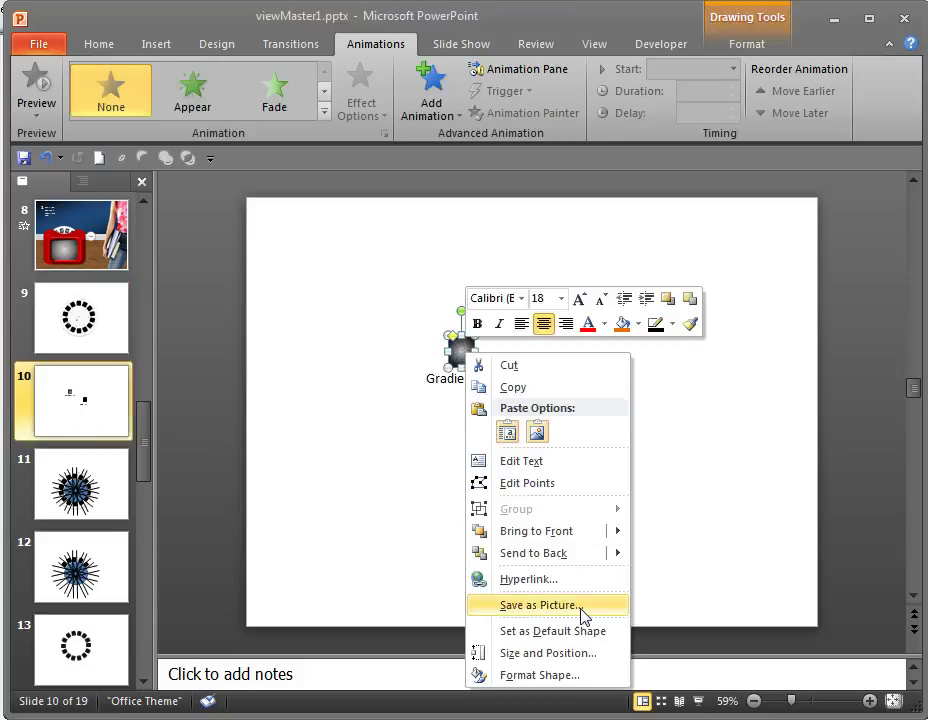
{"action": "left_click", "coordinate": [588, 678]}
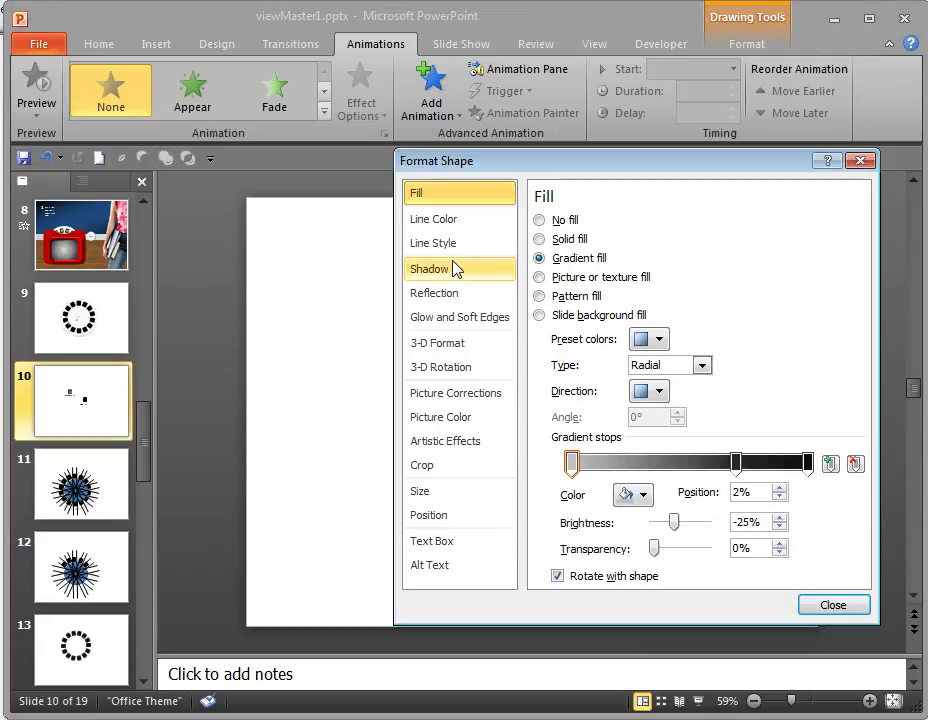
{"action": "left_click", "coordinate": [427, 491]}
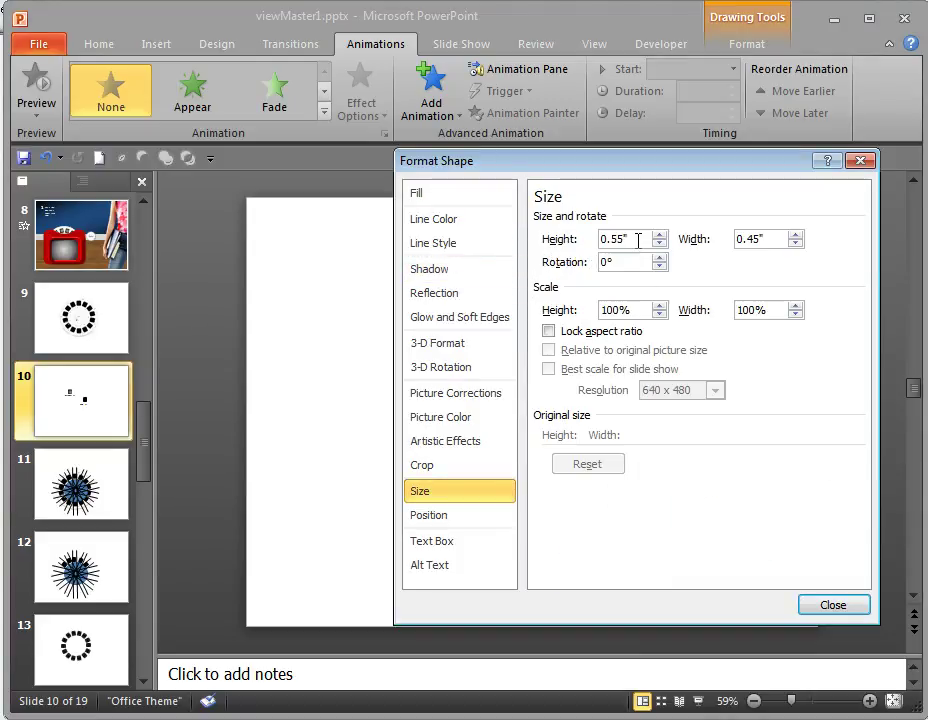
{"action": "left_click", "coordinate": [860, 162]}
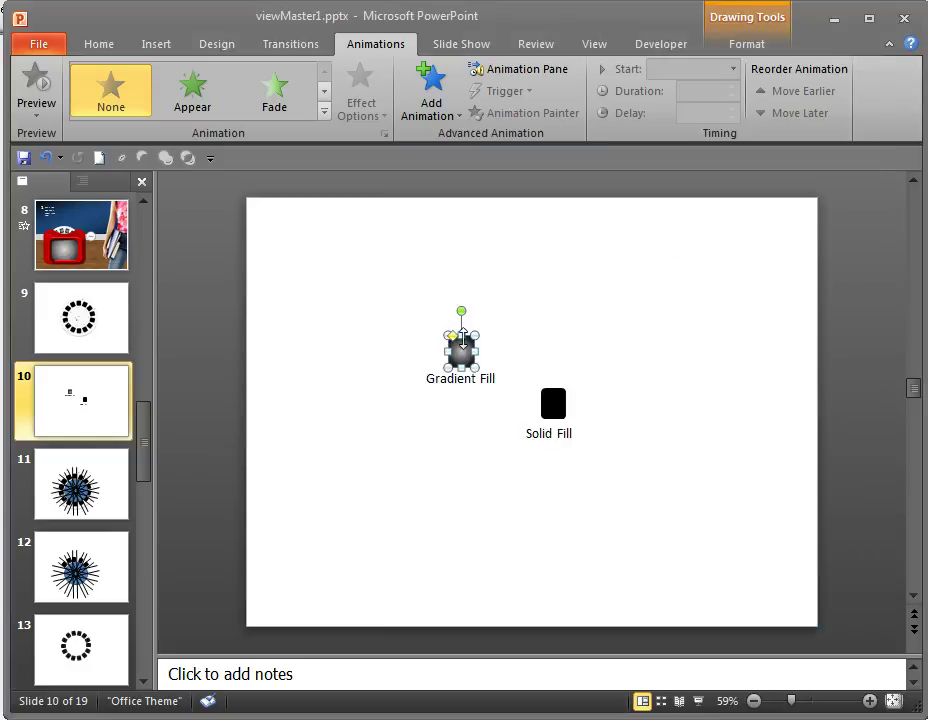
{"action": "left_click", "coordinate": [553, 405]}
{"action": "left_click", "coordinate": [57, 508]}
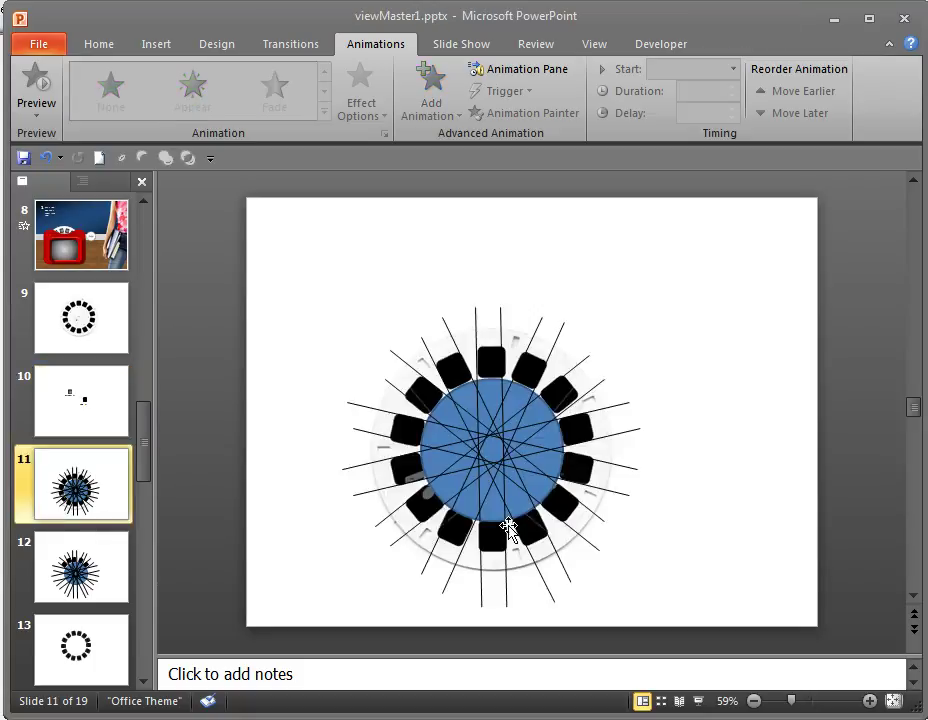
{"action": "left_click", "coordinate": [472, 566]}
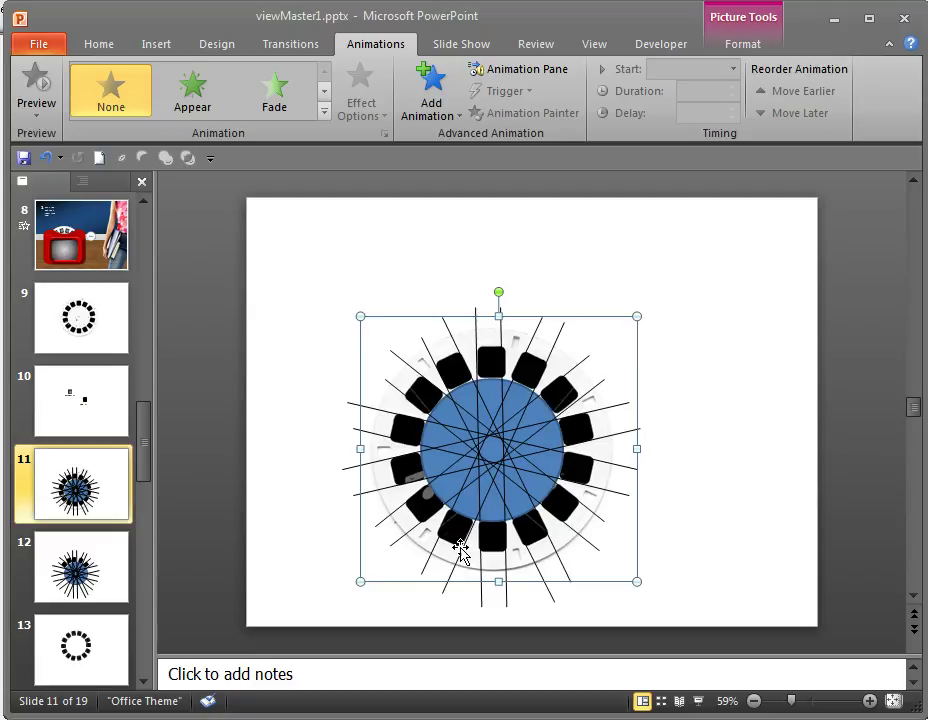
{"action": "left_click", "coordinate": [539, 327]}
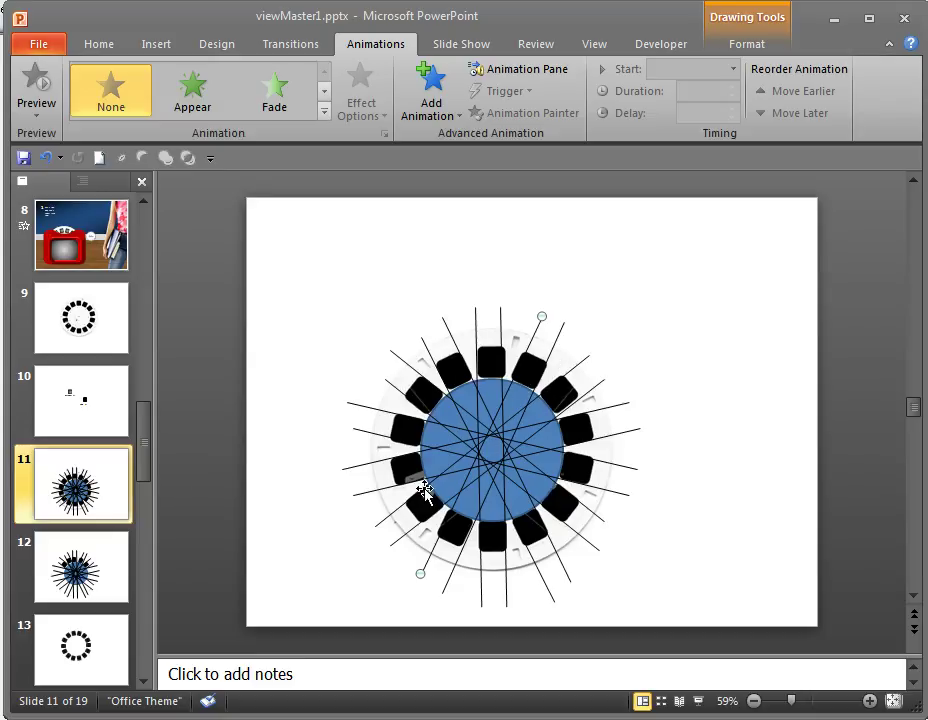
{"action": "left_click", "coordinate": [570, 470]}
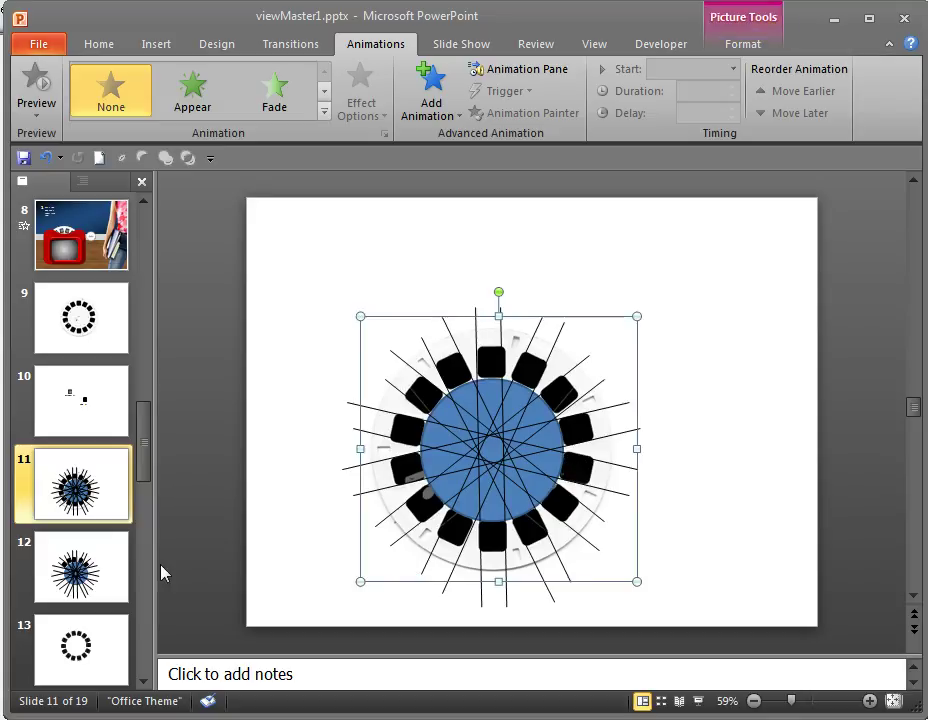
Step: On slide 12, try duplicating and nudging a black rounded square in the ring, then go to slide 13
{"action": "left_click", "coordinate": [118, 545]}
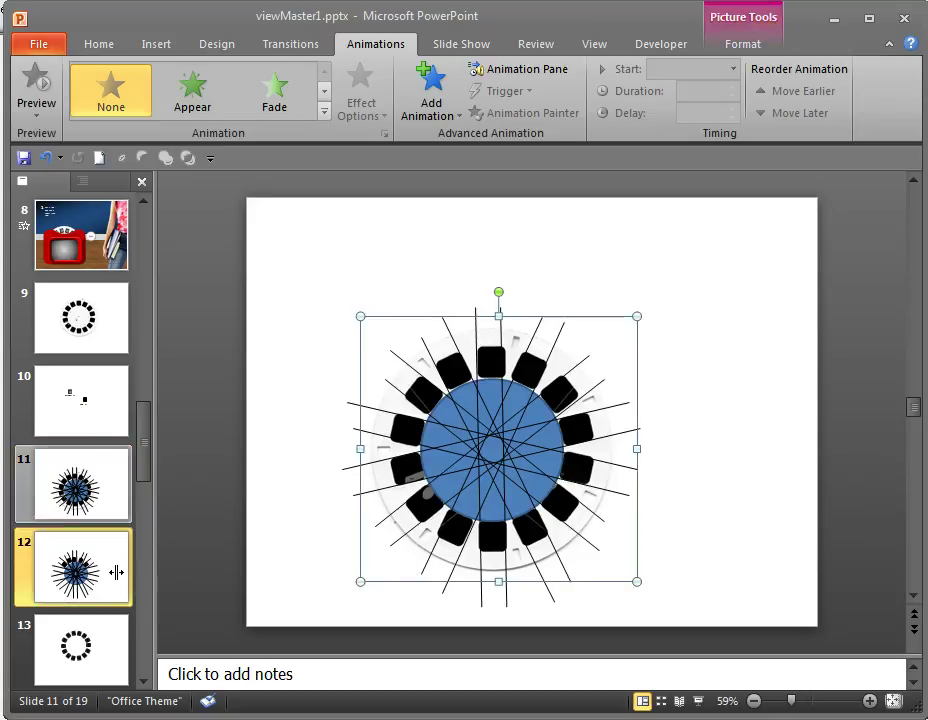
{"action": "left_click", "coordinate": [459, 373]}
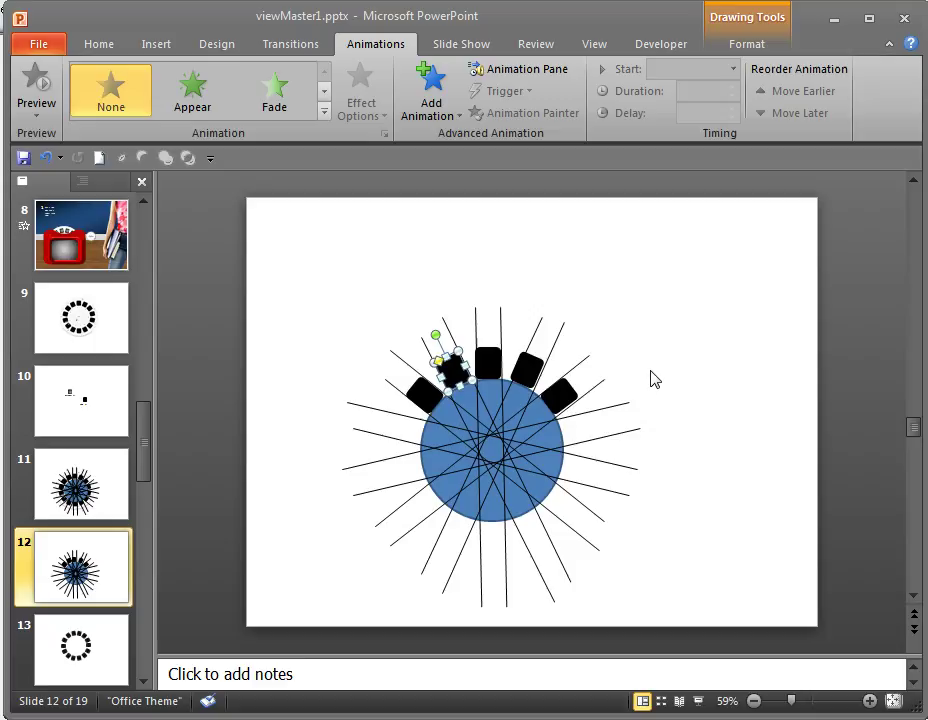
{"action": "key", "text": "ctrl+d"}
{"action": "key", "text": "ctrl+z"}
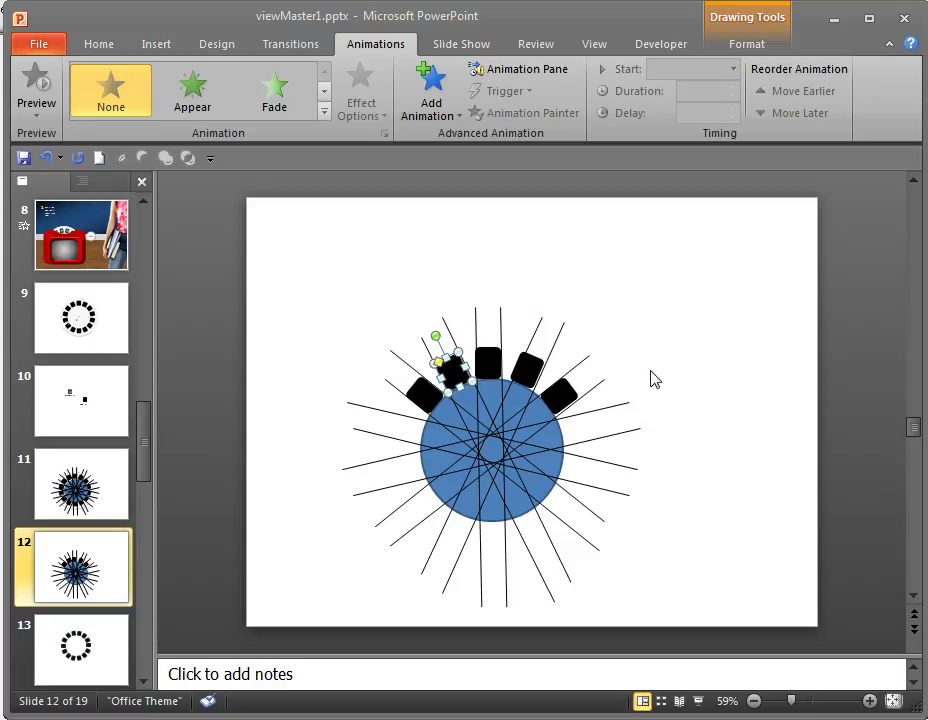
{"action": "key", "text": "ctrl+Right"}
{"action": "left_click", "coordinate": [652, 378]}
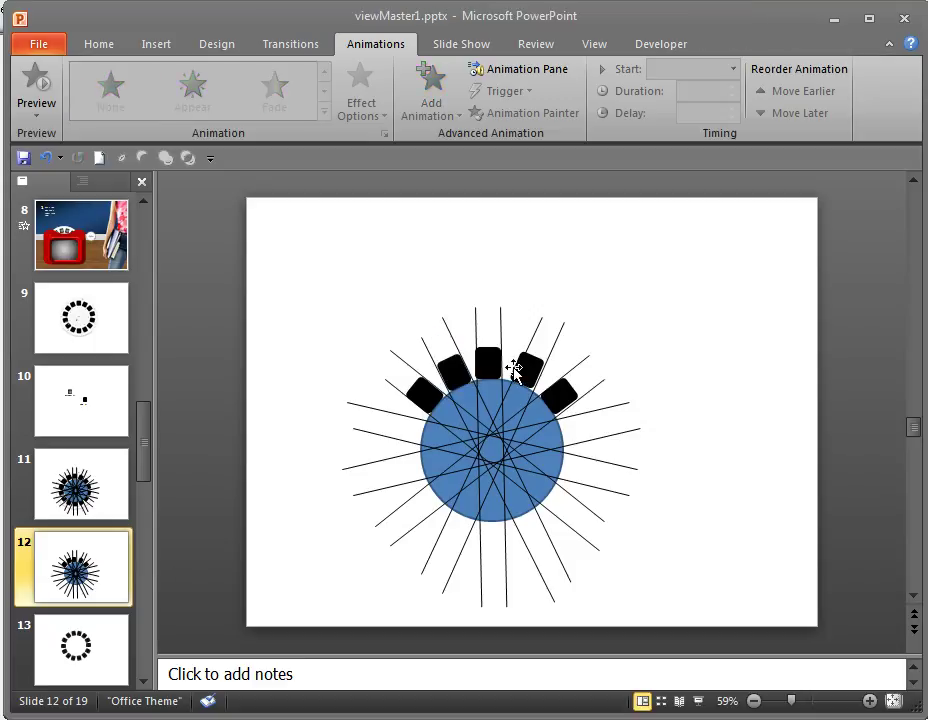
{"action": "left_click", "coordinate": [422, 400]}
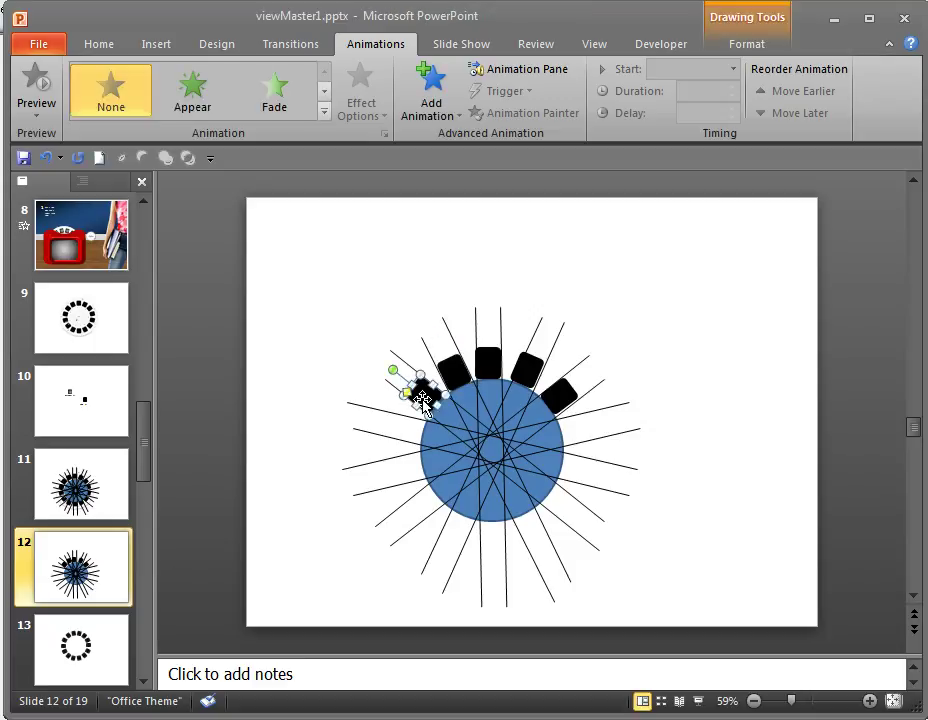
{"action": "left_click", "coordinate": [128, 646]}
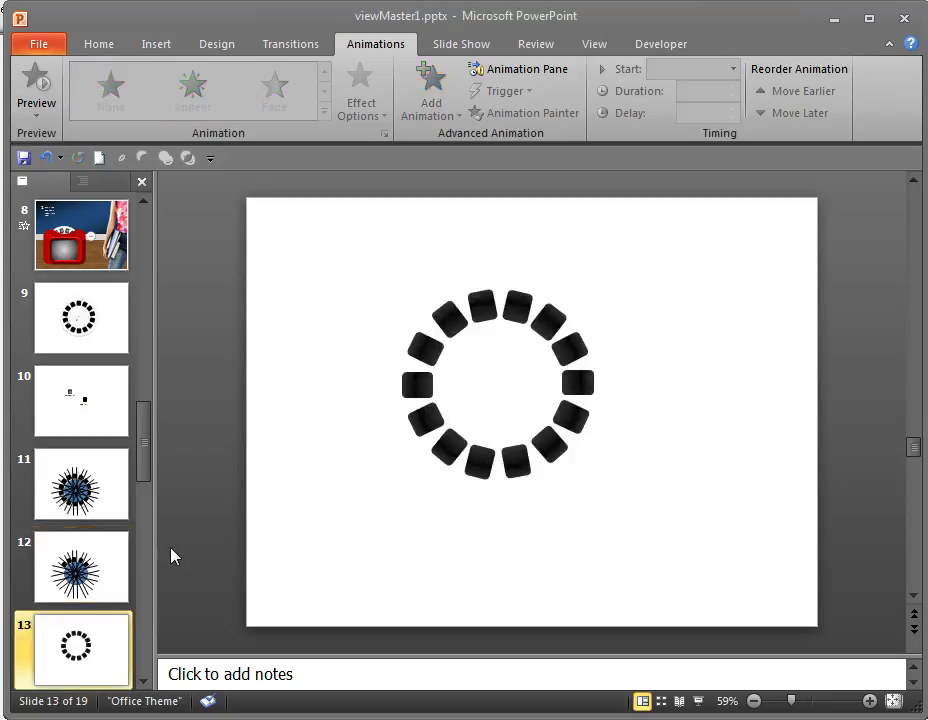
Step: Revisit slide 12, then marquee-select the whole ring of rounded squares on slide 13
{"action": "left_click", "coordinate": [102, 582]}
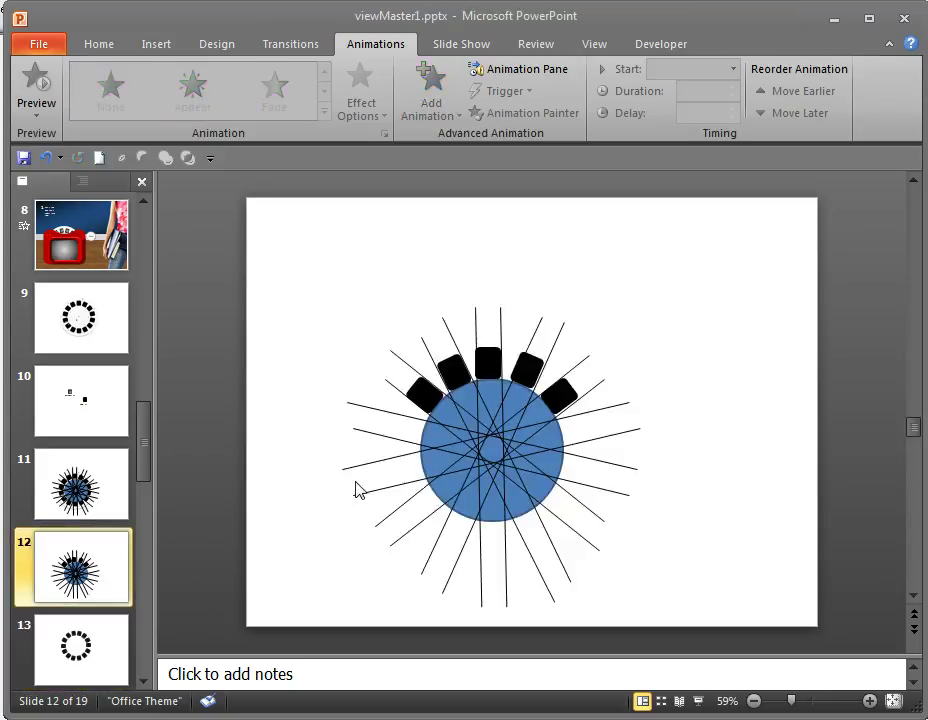
{"action": "left_click", "coordinate": [88, 638]}
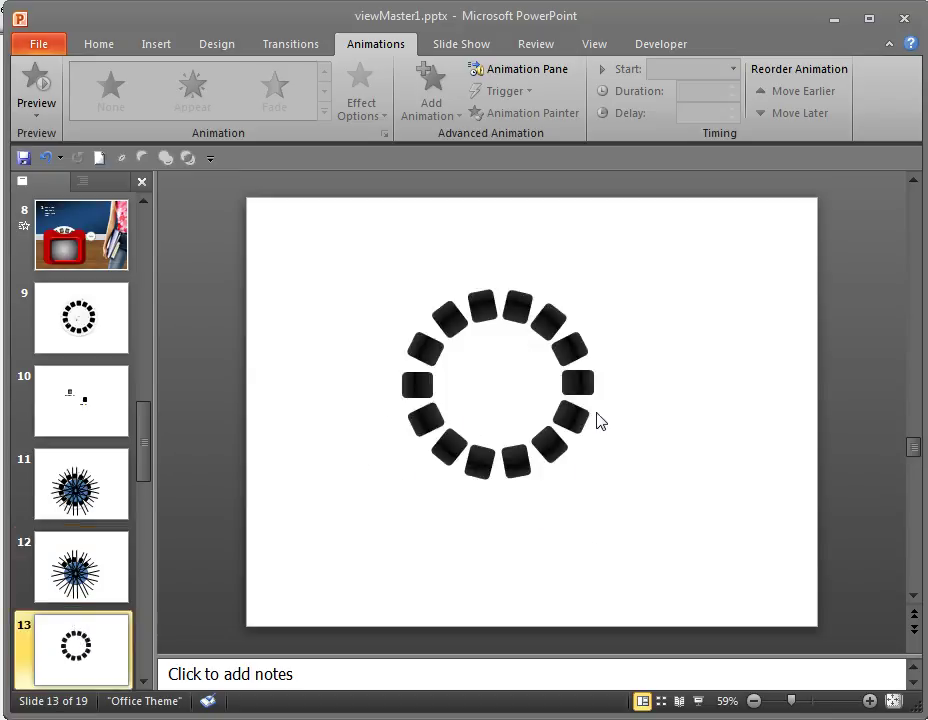
{"action": "left_click_drag", "start_coordinate": [375, 265], "coordinate": [646, 540]}
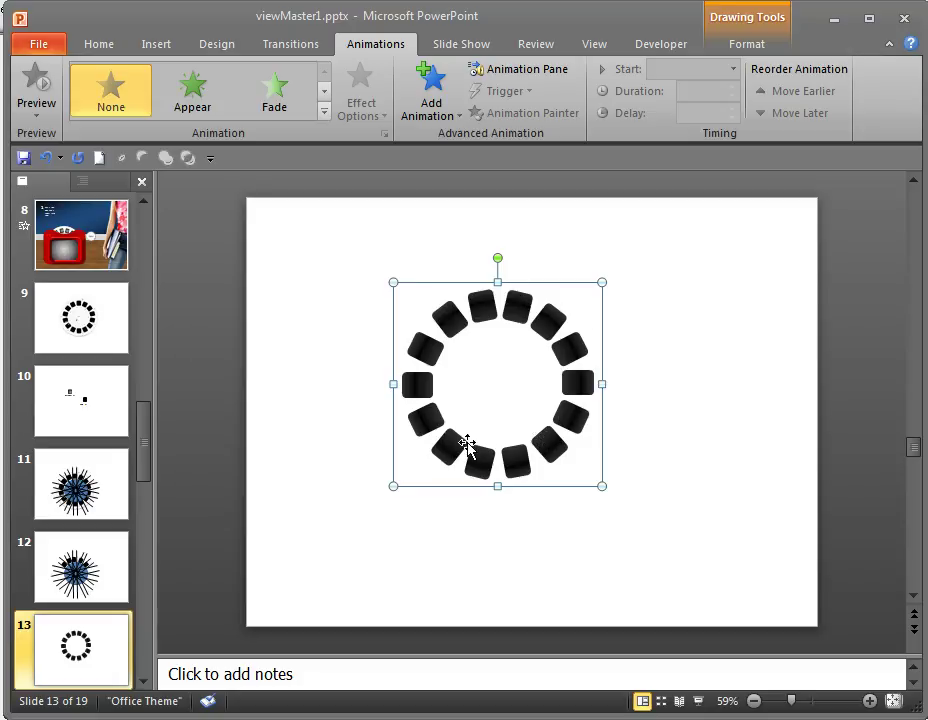
Step: On slide 14, select the large circle and look through the Align options without changing anything
{"action": "left_click", "coordinate": [143, 681]}
{"action": "left_click", "coordinate": [143, 681]}
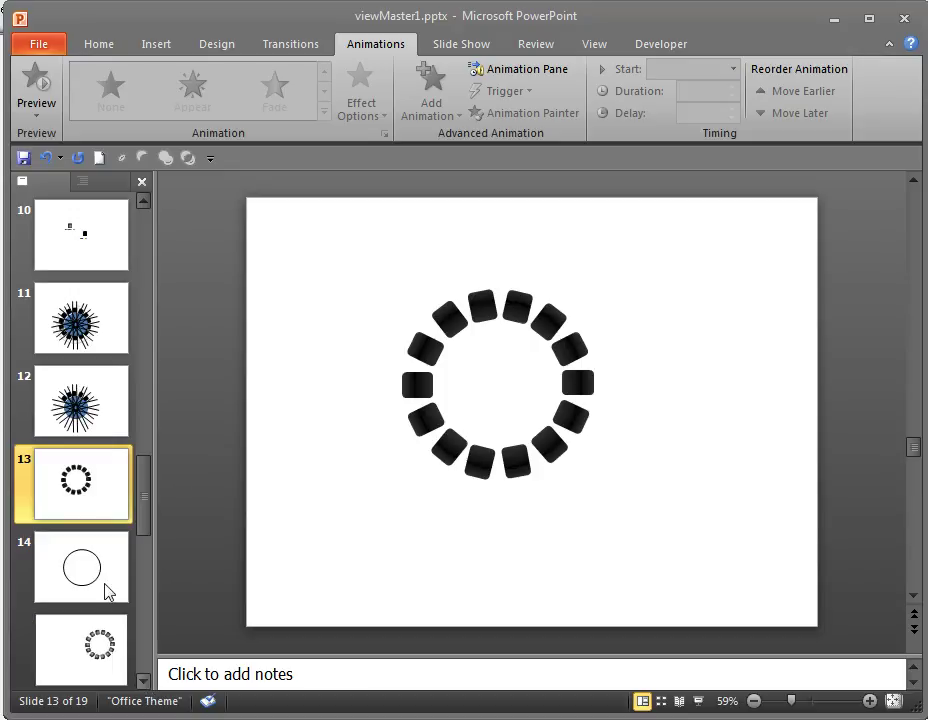
{"action": "left_click", "coordinate": [108, 592]}
{"action": "left_click", "coordinate": [489, 431]}
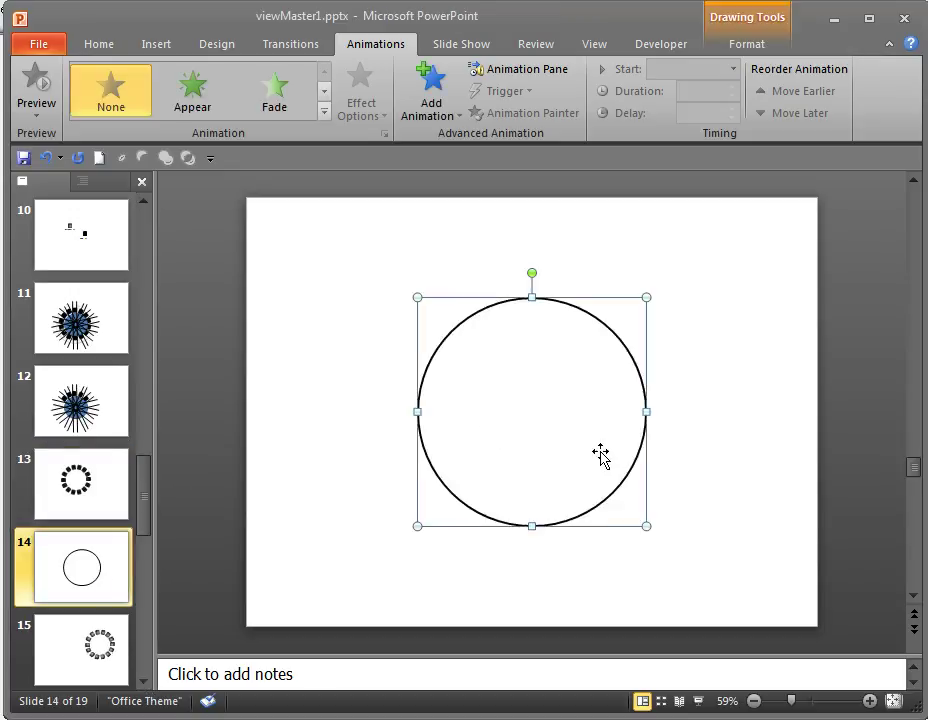
{"action": "right_click", "coordinate": [600, 452]}
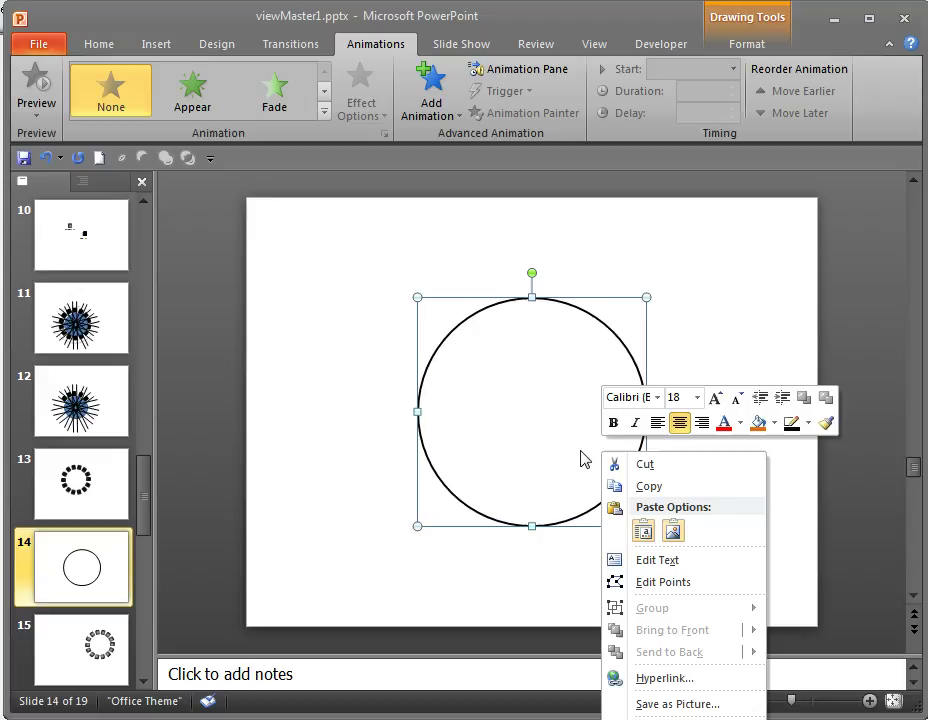
{"action": "key", "text": "Escape"}
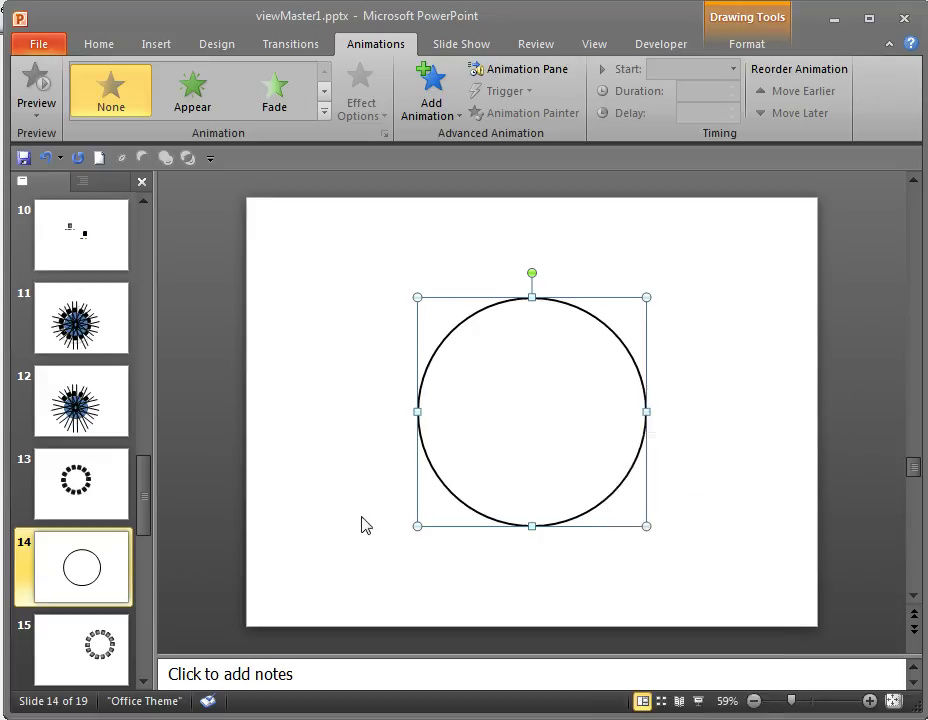
{"action": "left_click", "coordinate": [736, 48]}
{"action": "left_click", "coordinate": [737, 70]}
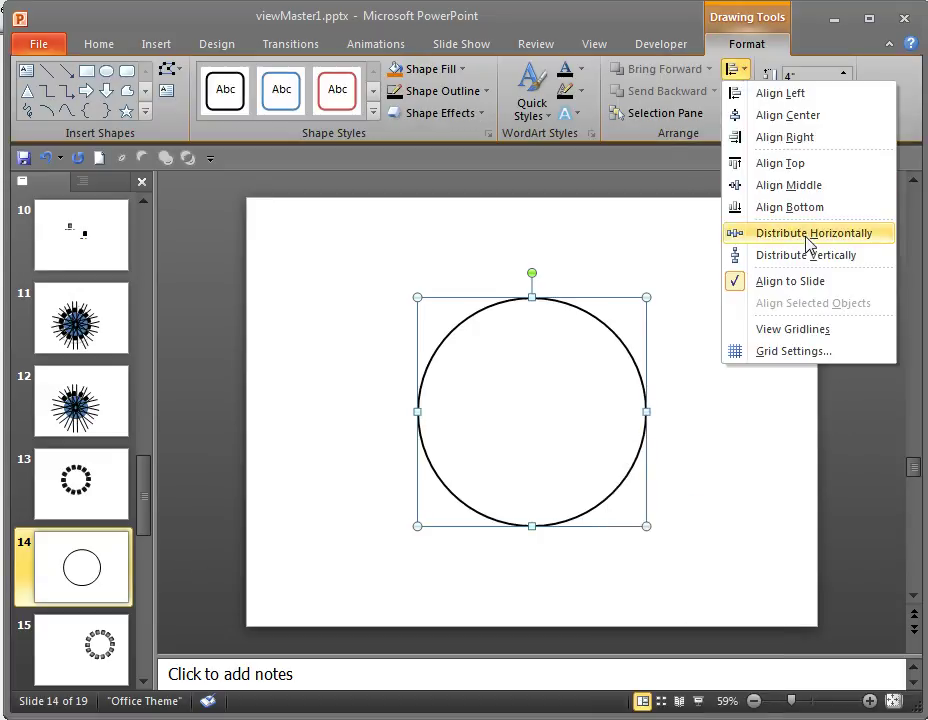
{"action": "left_click", "coordinate": [662, 274]}
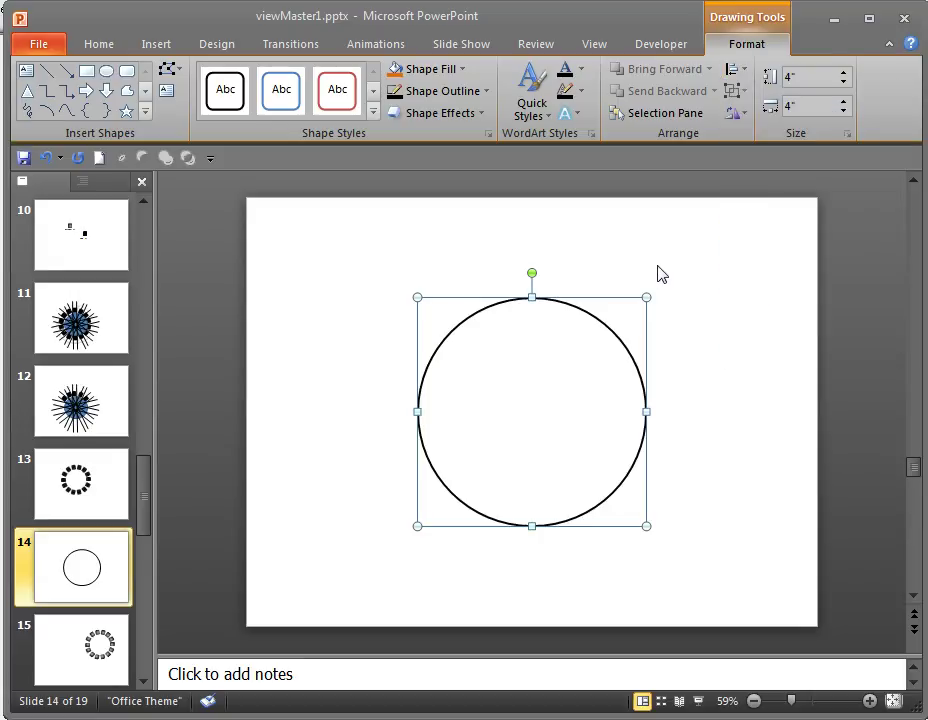
Step: Paste the ring of squares and centre it inside the circle with Distribute Horizontally and Vertically
{"action": "key", "text": "ctrl+v"}
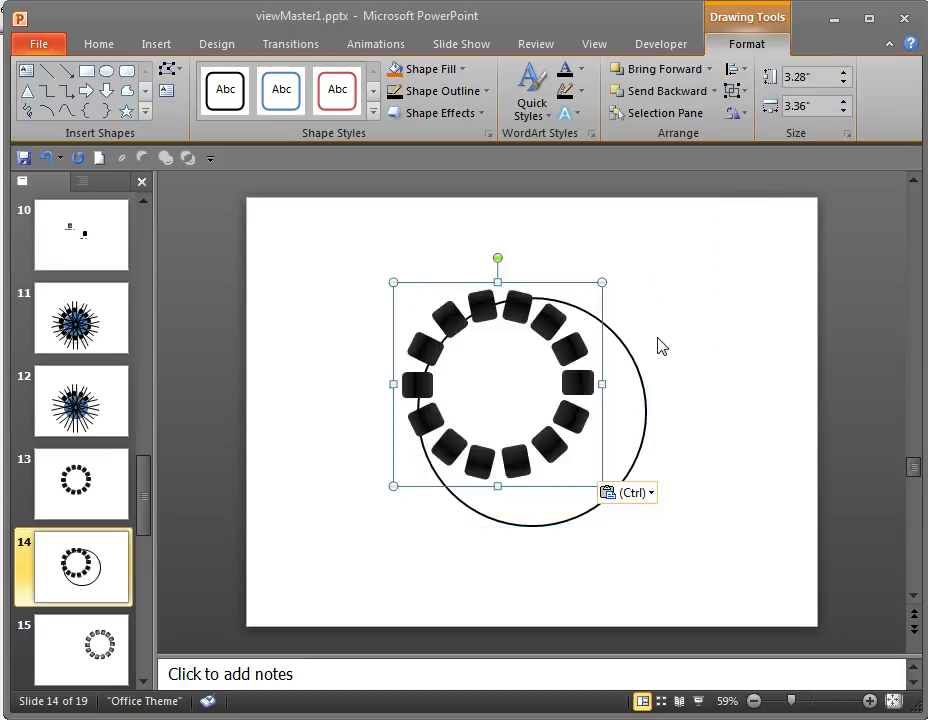
{"action": "left_click", "coordinate": [733, 70]}
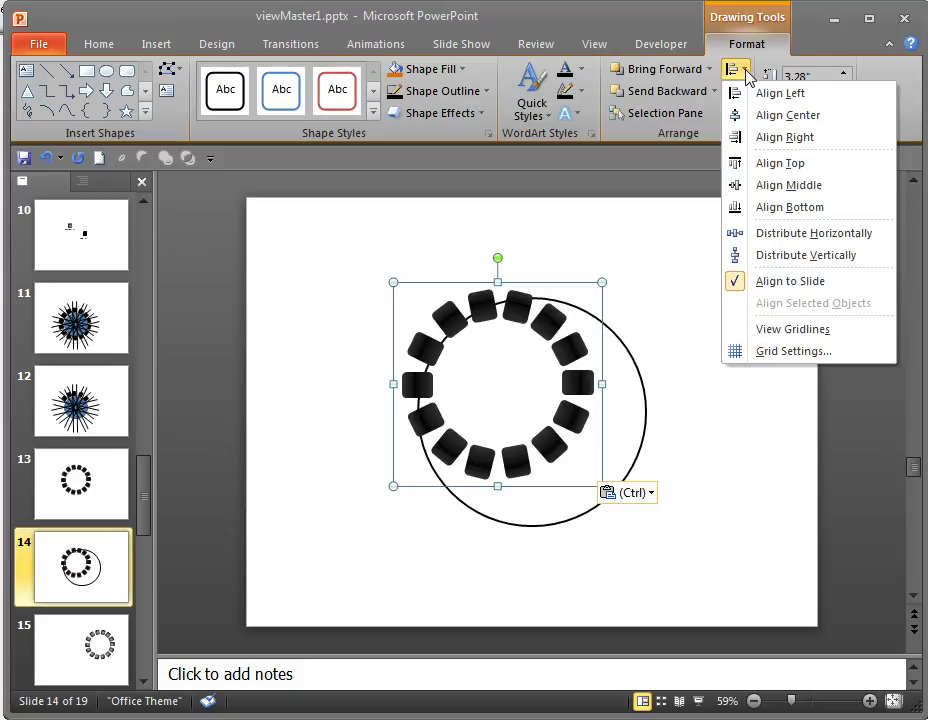
{"action": "left_click", "coordinate": [808, 238]}
{"action": "left_click", "coordinate": [733, 70]}
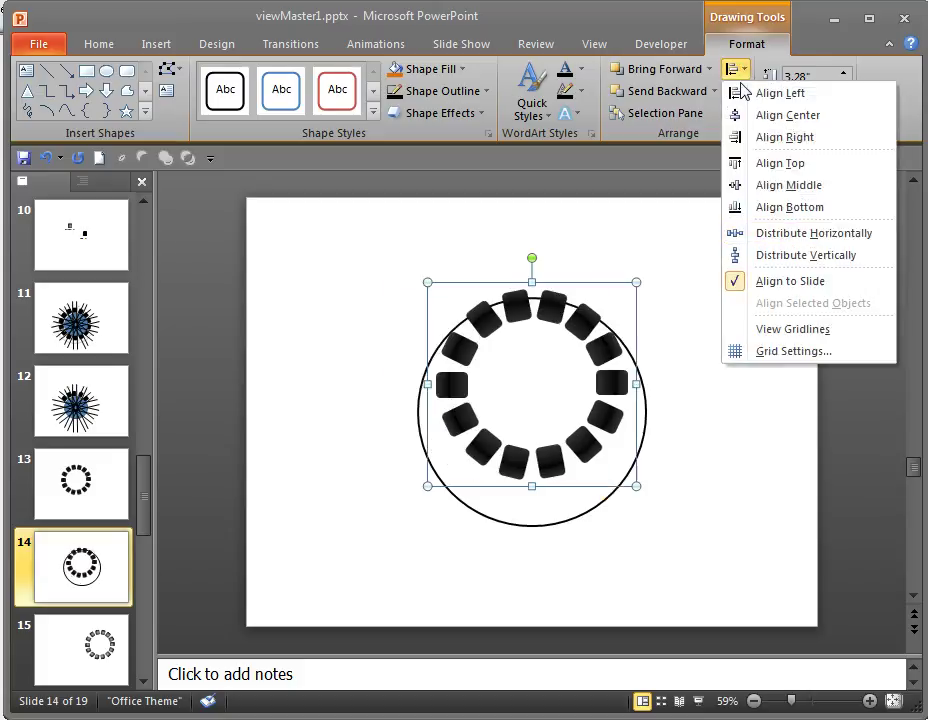
{"action": "left_click", "coordinate": [800, 255]}
{"action": "left_click", "coordinate": [735, 360]}
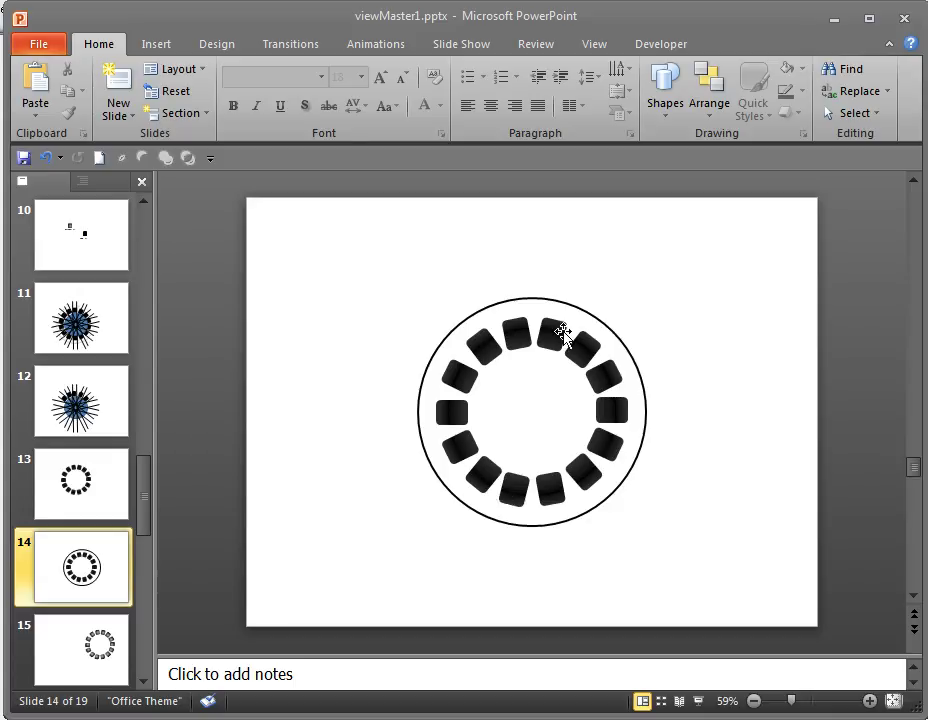
{"action": "left_click", "coordinate": [518, 403]}
{"action": "right_click", "coordinate": [518, 403]}
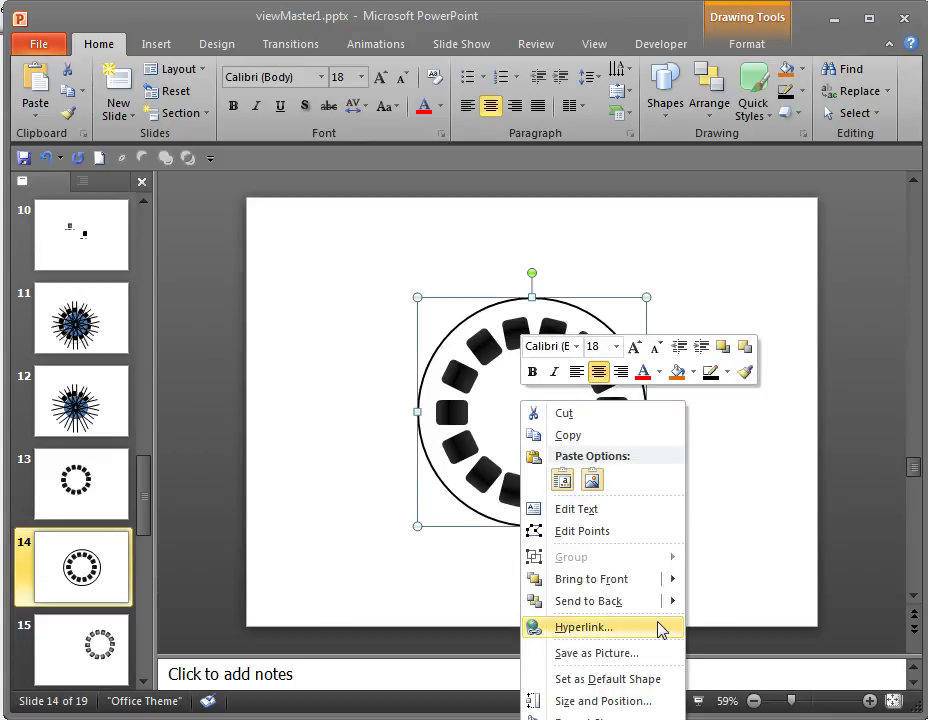
{"action": "left_click", "coordinate": [642, 653]}
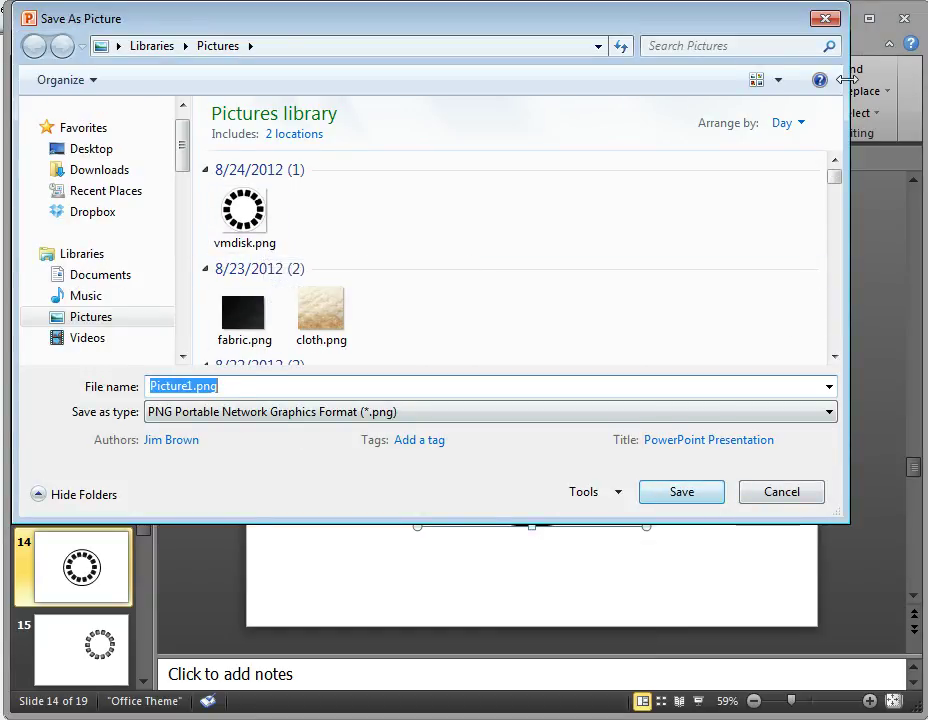
{"action": "left_click", "coordinate": [825, 18]}
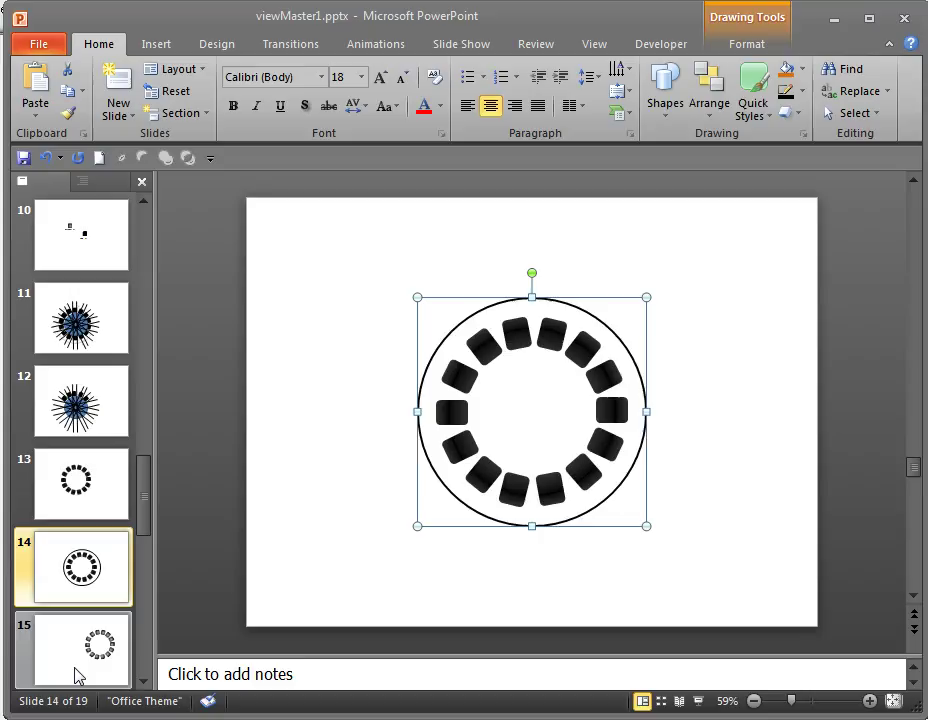
Step: Insert the vmdisk.png picture on slide 15 and move it left of the gradient ring
{"action": "left_click", "coordinate": [78, 675]}
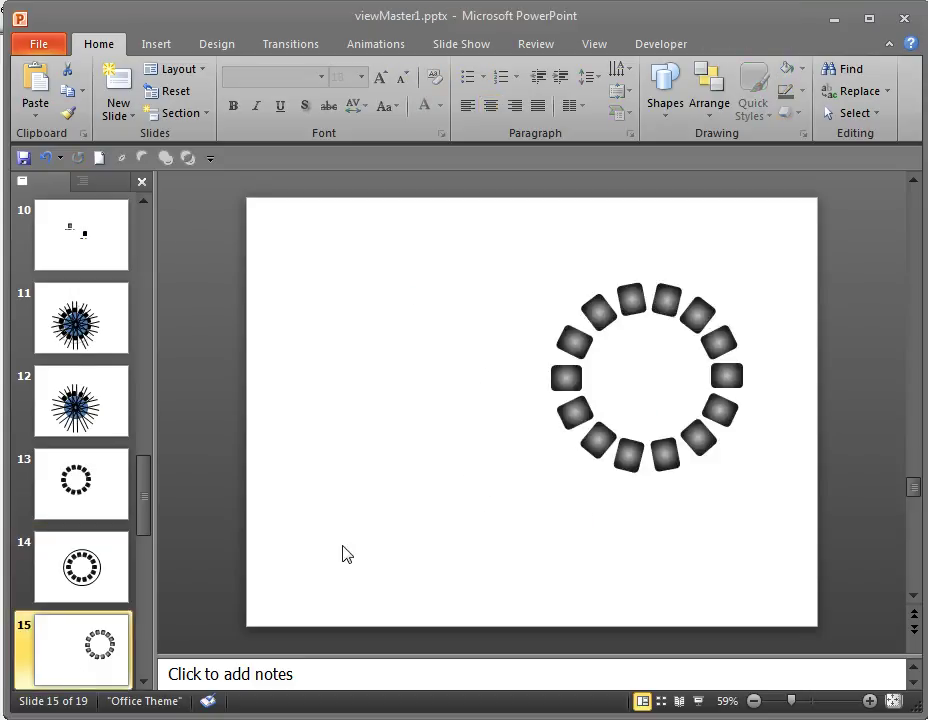
{"action": "left_click", "coordinate": [158, 45]}
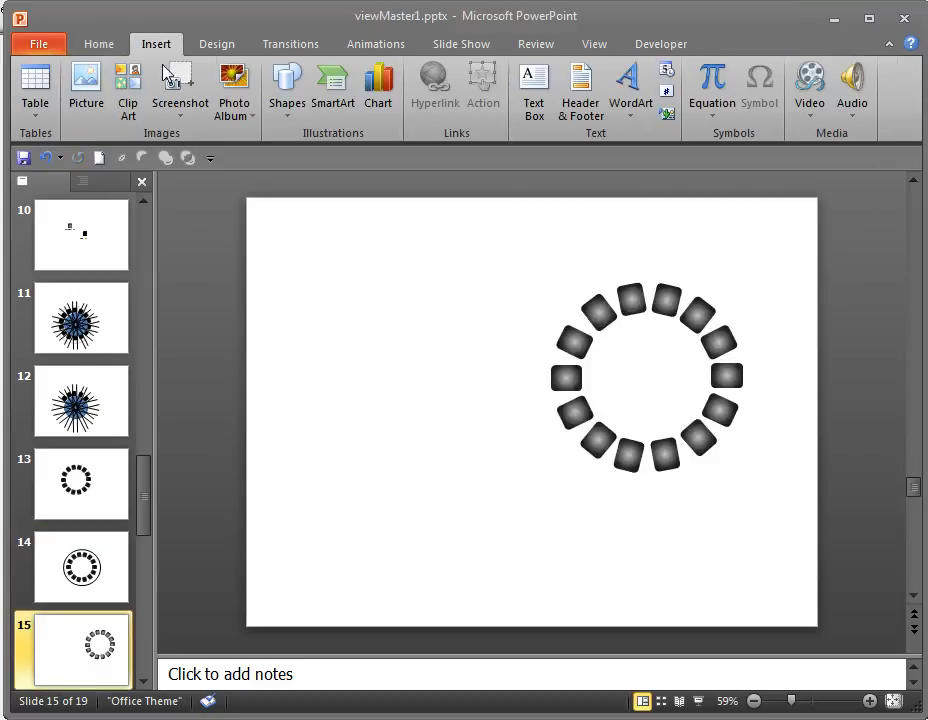
{"action": "left_click", "coordinate": [88, 95]}
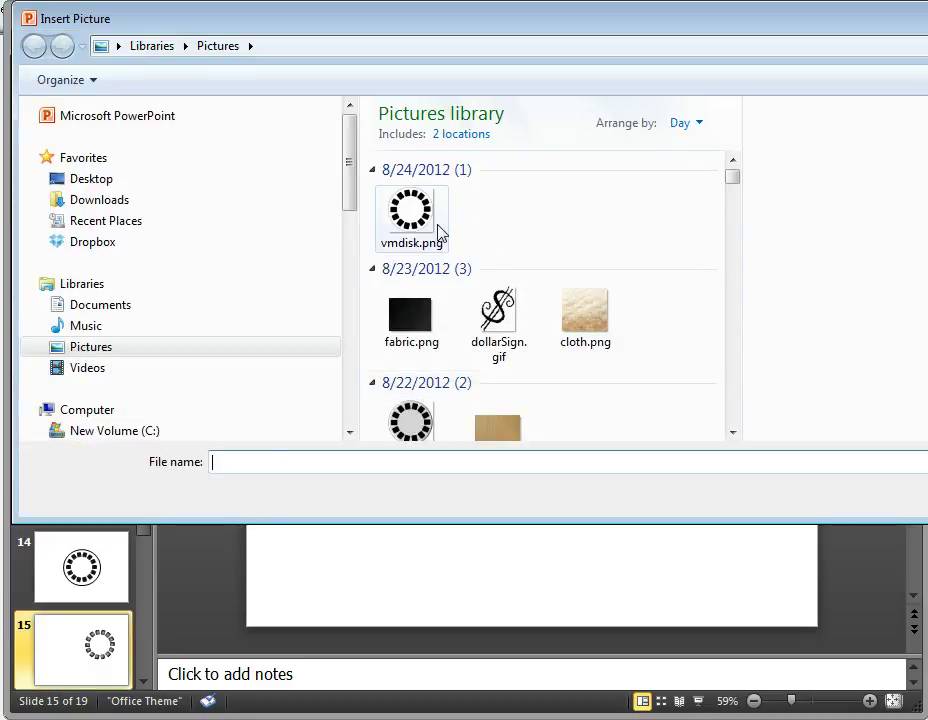
{"action": "left_click", "coordinate": [439, 232]}
{"action": "key", "text": "Return"}
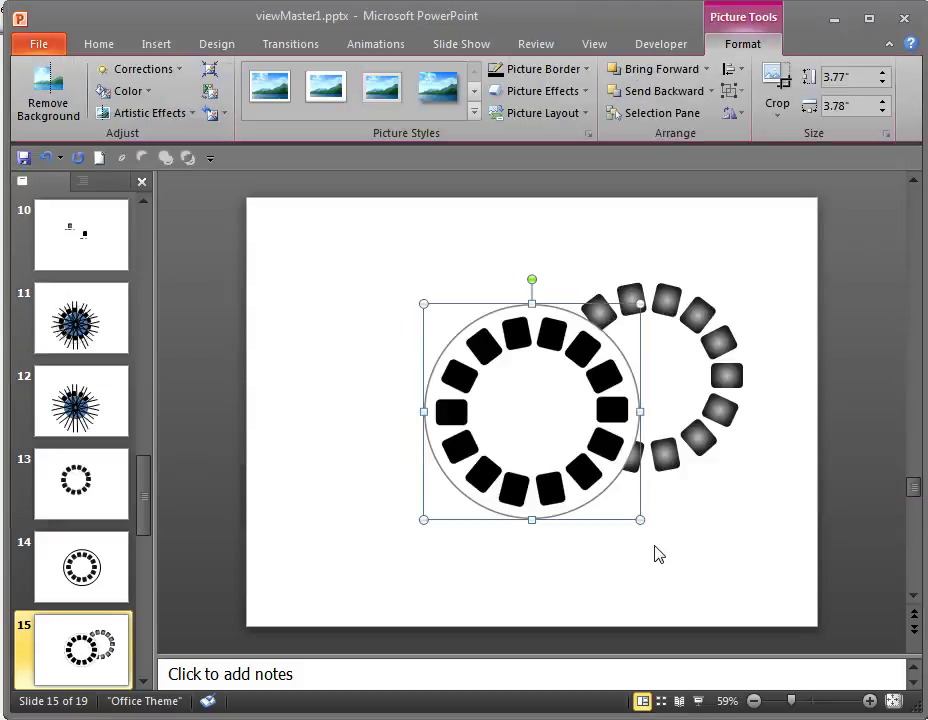
{"action": "left_click_drag", "start_coordinate": [580, 470], "coordinate": [460, 487]}
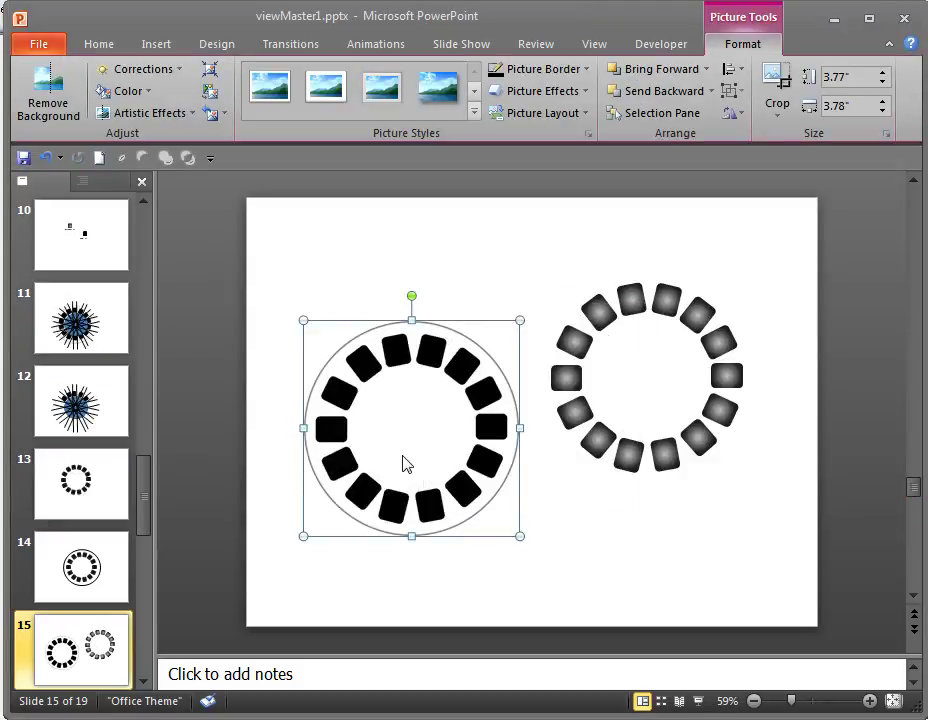
Step: Use Set Transparent Color to make the disk picture's black squares transparent
{"action": "left_click", "coordinate": [125, 90]}
{"action": "left_click", "coordinate": [148, 541]}
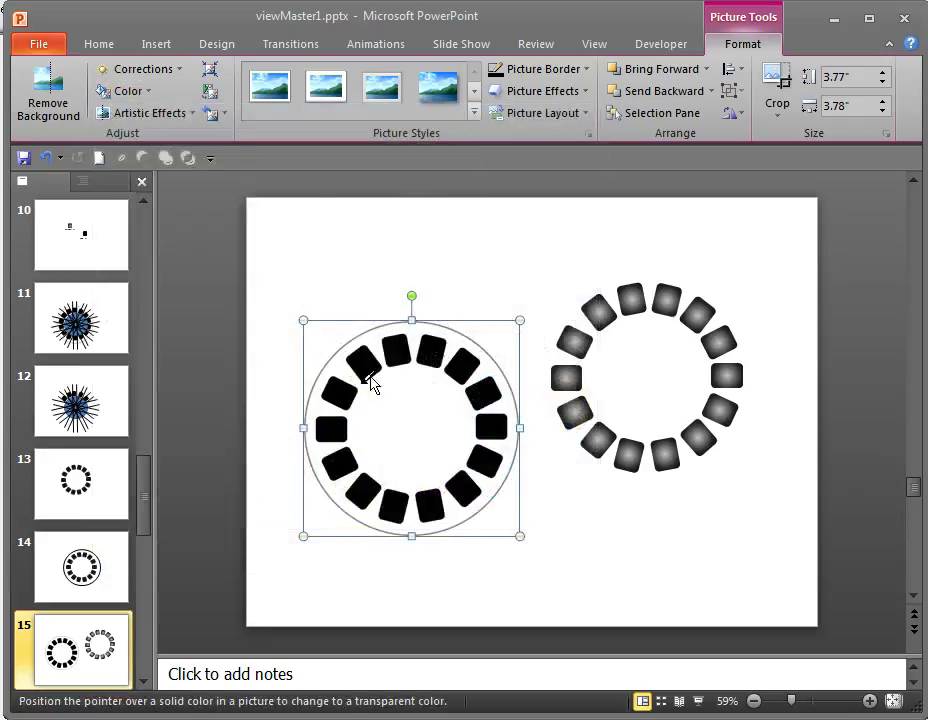
{"action": "left_click", "coordinate": [374, 367]}
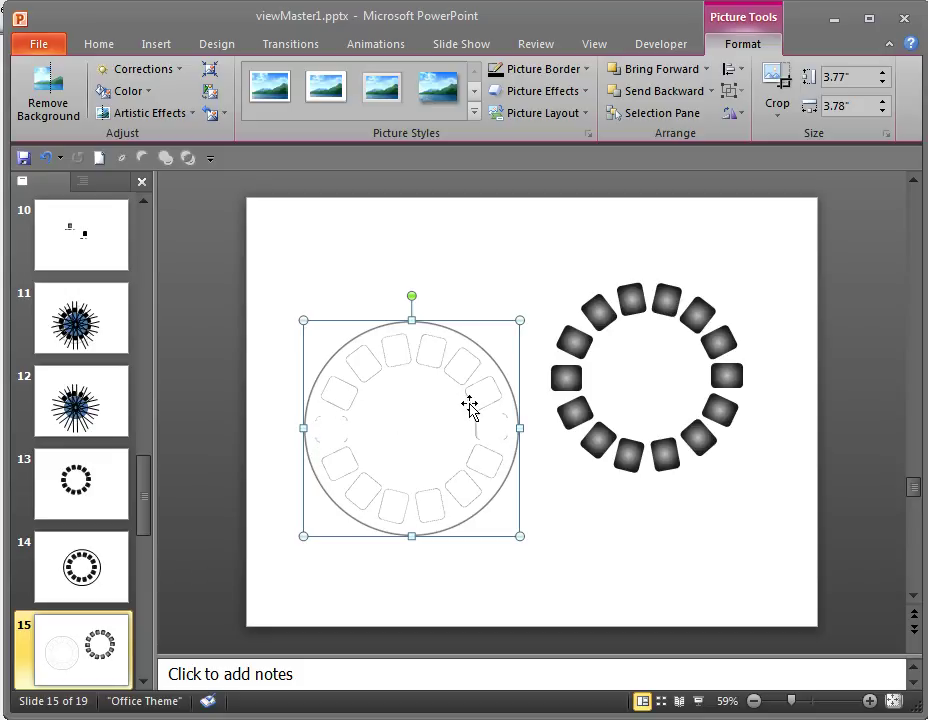
Step: Undo the transparency and give the disk picture an outer drop shadow
{"action": "key", "text": "ctrl+z"}
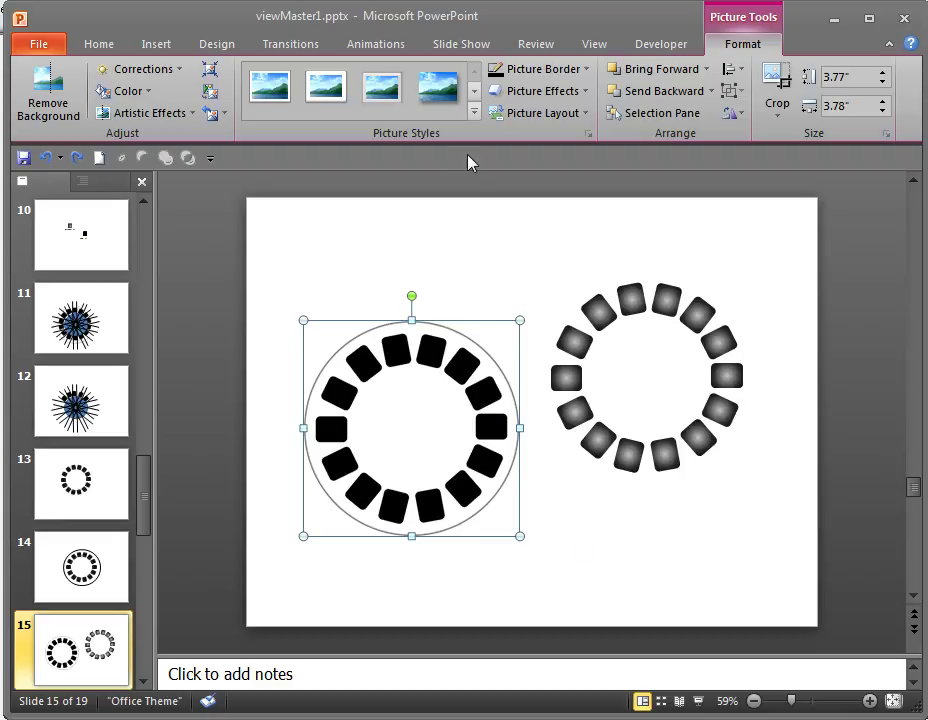
{"action": "left_click", "coordinate": [575, 93]}
{"action": "mouse_move", "coordinate": [587, 185]}
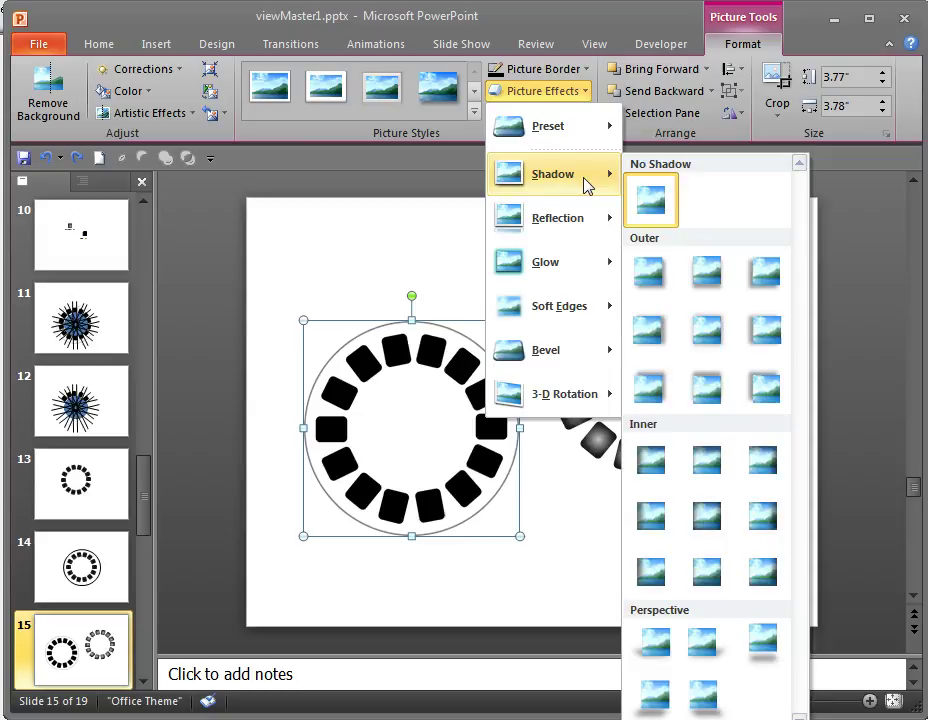
{"action": "left_click", "coordinate": [652, 271]}
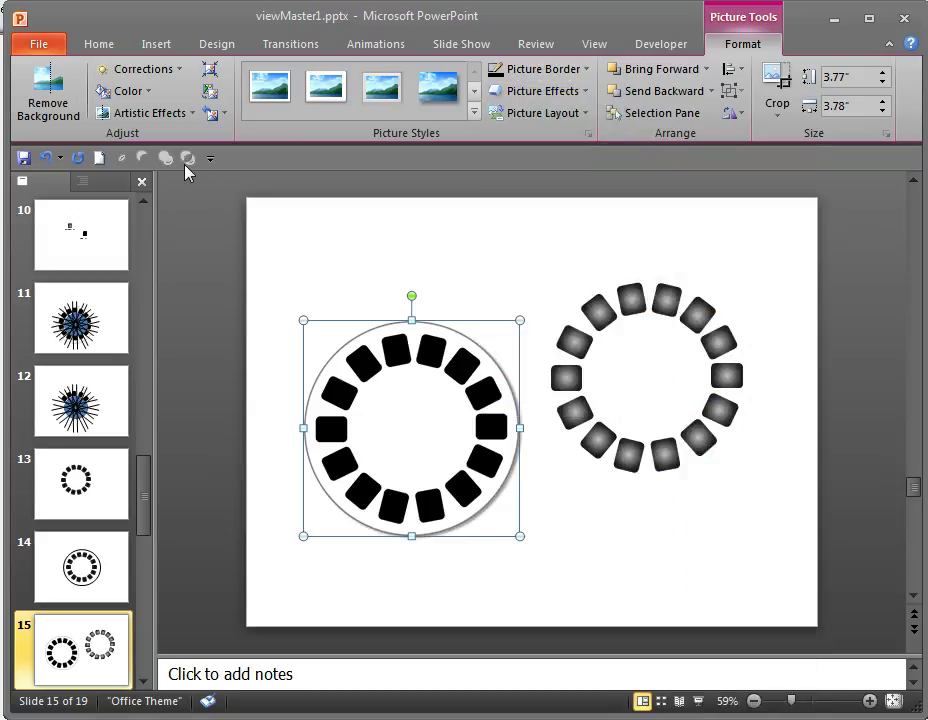
Step: Make the disk's black squares transparent again with Set Transparent Color
{"action": "left_click", "coordinate": [122, 91]}
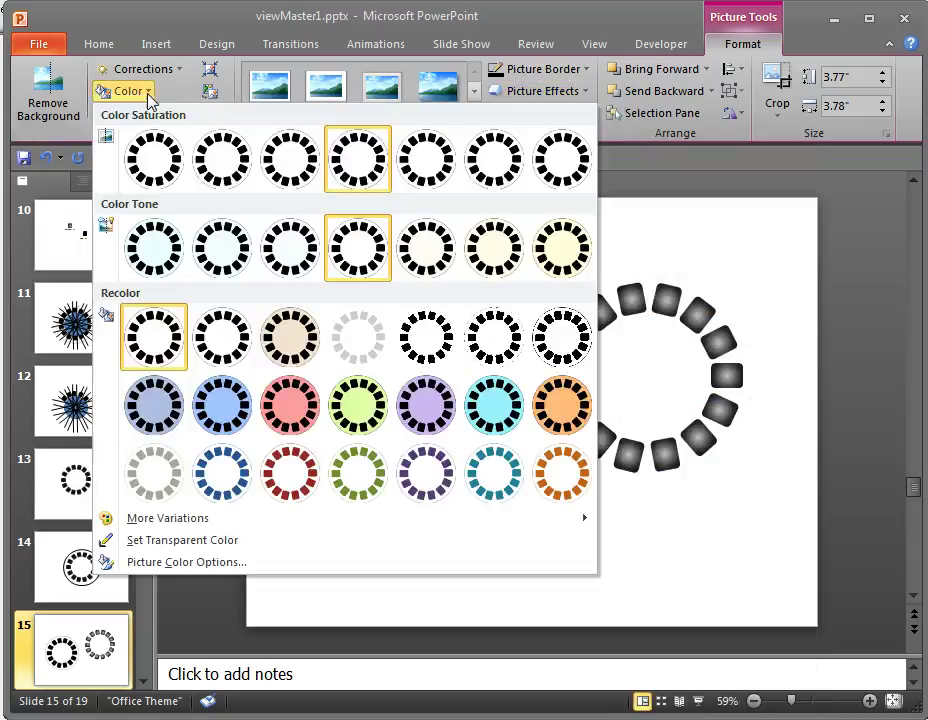
{"action": "left_click", "coordinate": [185, 541]}
{"action": "left_click", "coordinate": [357, 365]}
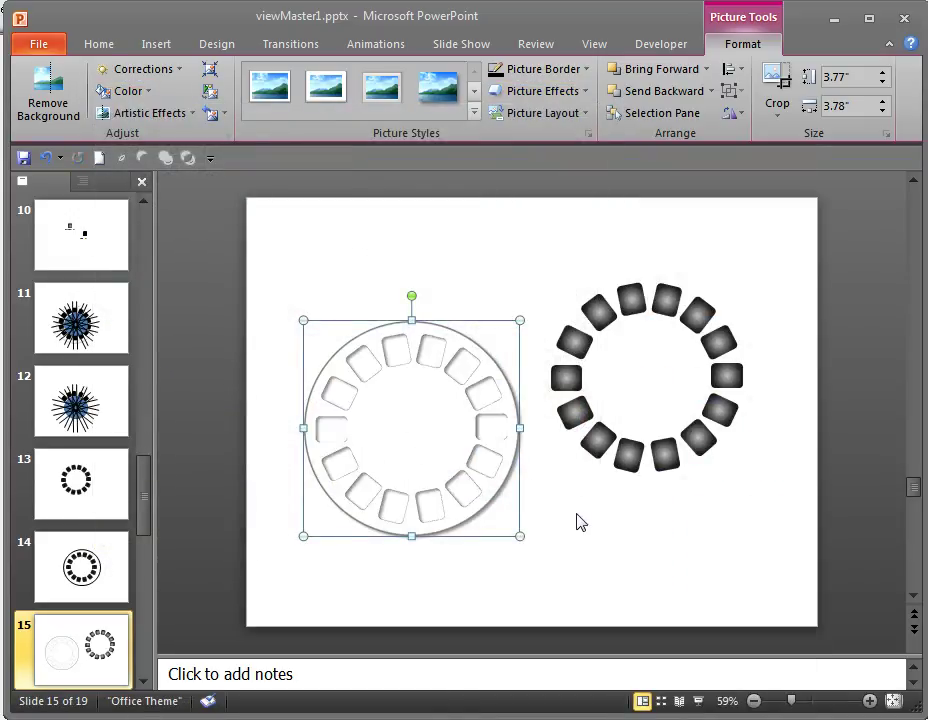
{"action": "left_click", "coordinate": [576, 527]}
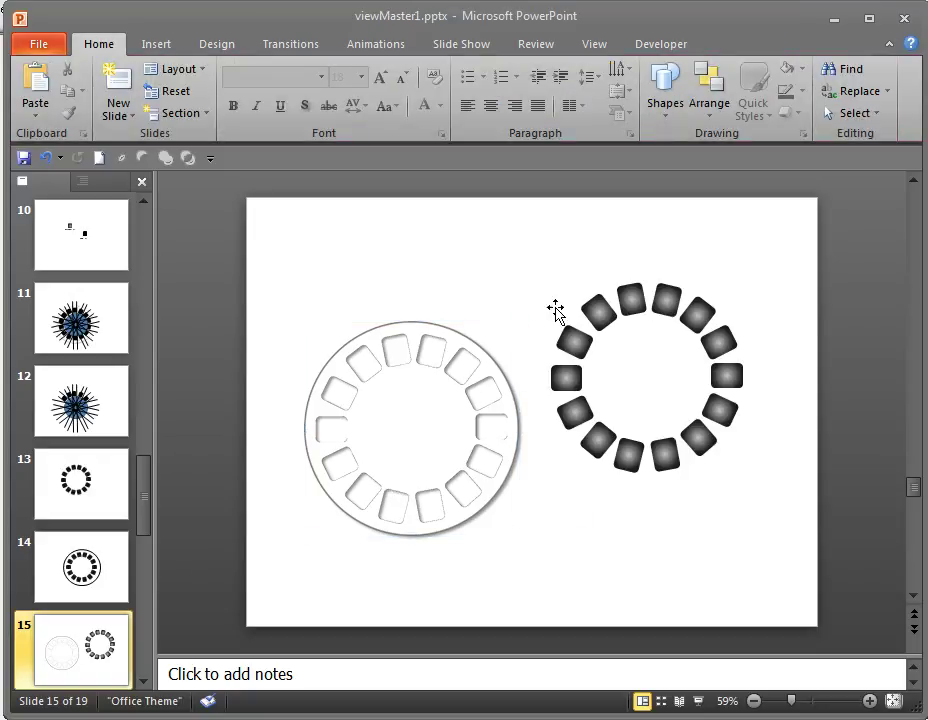
Step: Check the ring on slide 13, then group slide 15's sixteen gradient squares into one object
{"action": "left_click", "coordinate": [101, 471]}
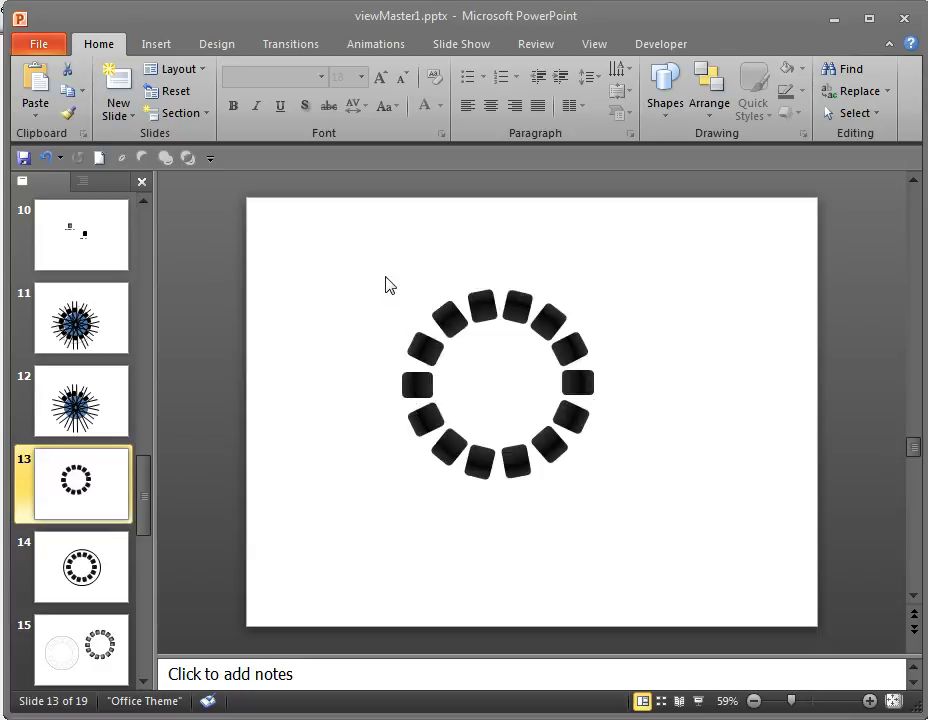
{"action": "left_click_drag", "start_coordinate": [385, 284], "coordinate": [632, 503]}
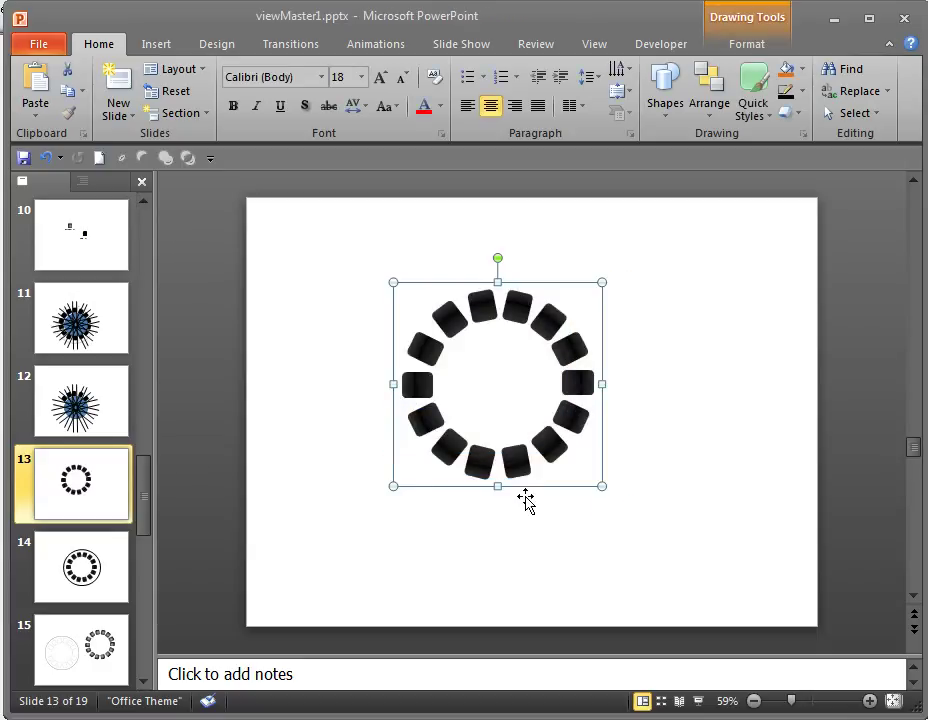
{"action": "left_click", "coordinate": [128, 650]}
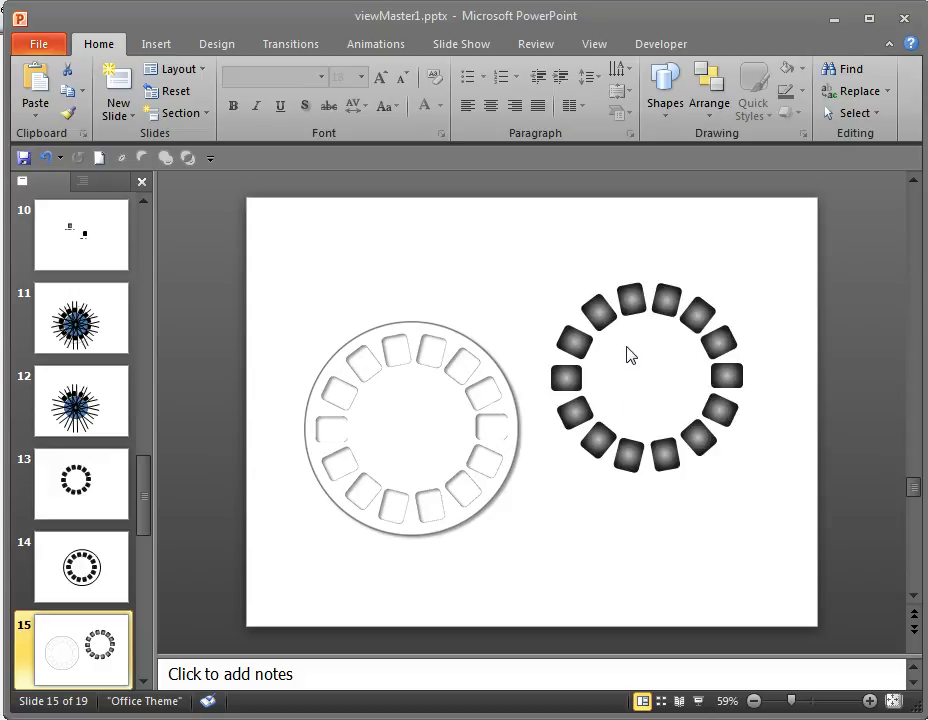
{"action": "mouse_move", "coordinate": [530, 284]}
{"action": "left_mouse_down"}
{"action": "mouse_move", "coordinate": [775, 538]}
{"action": "mouse_move", "coordinate": [741, 509]}
{"action": "left_mouse_up"}
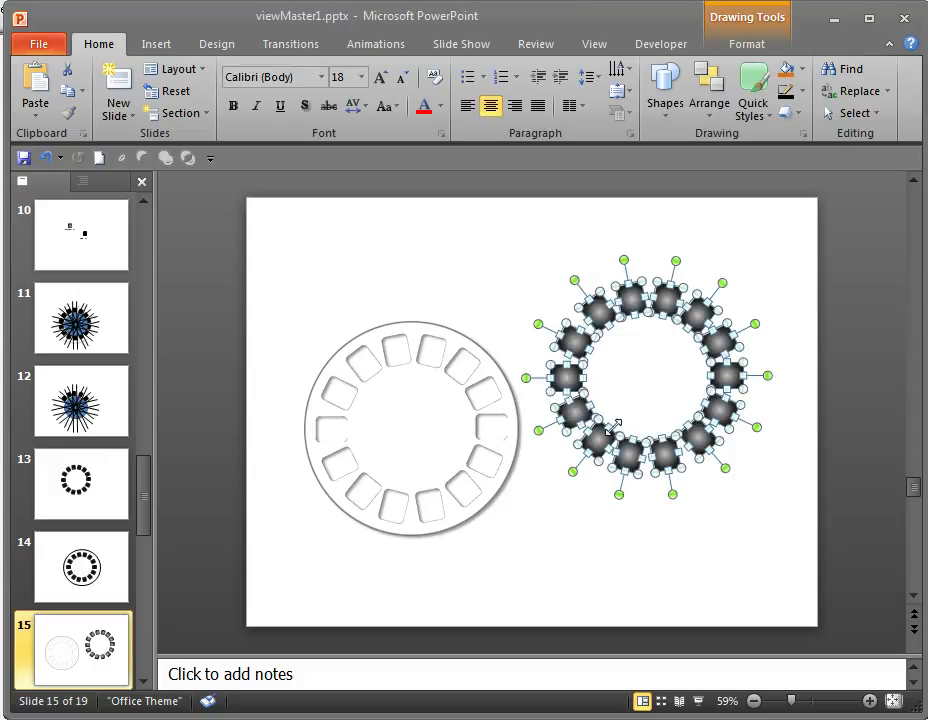
{"action": "key", "text": "ctrl+g"}
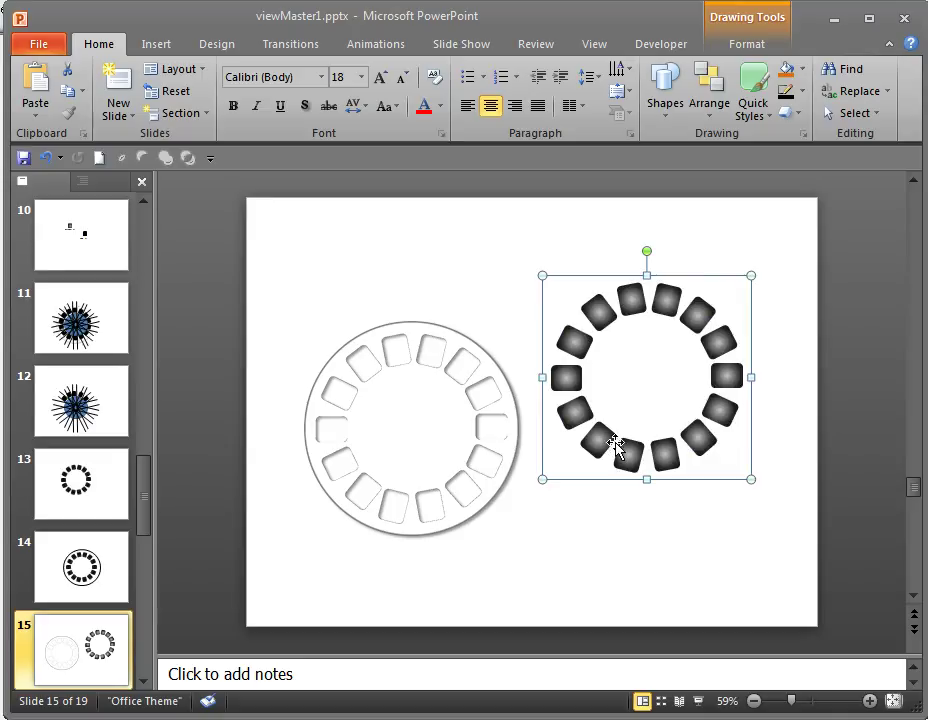
Step: Move the square group onto the disk and nudge the disk right and up so they line up
{"action": "left_click_drag", "start_coordinate": [615, 449], "coordinate": [394, 497]}
{"action": "left_click_drag", "start_coordinate": [400, 441], "coordinate": [412, 440]}
{"action": "key", "text": "ctrl+Right"}
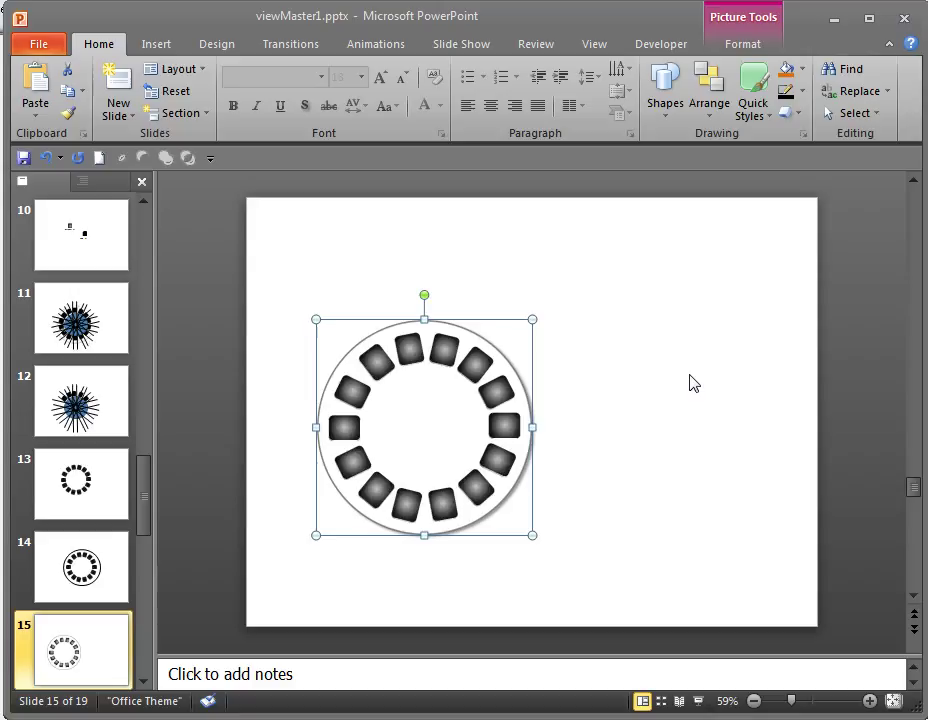
{"action": "key", "text": "ctrl+Up"}
{"action": "key", "text": "ctrl+Up"}
{"action": "key", "text": "ctrl+Up"}
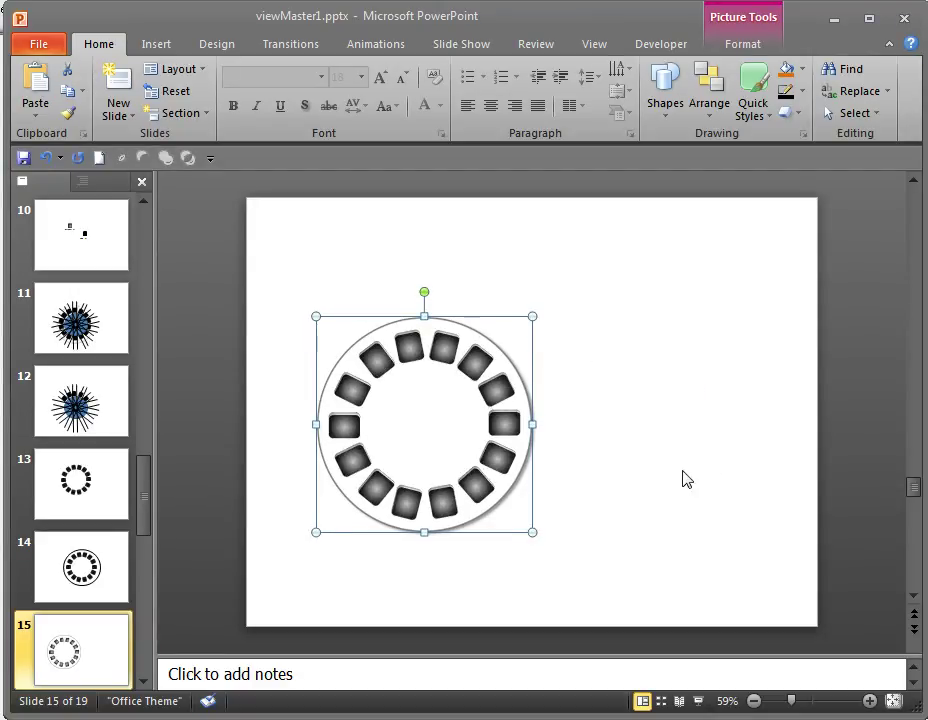
{"action": "left_click", "coordinate": [497, 573]}
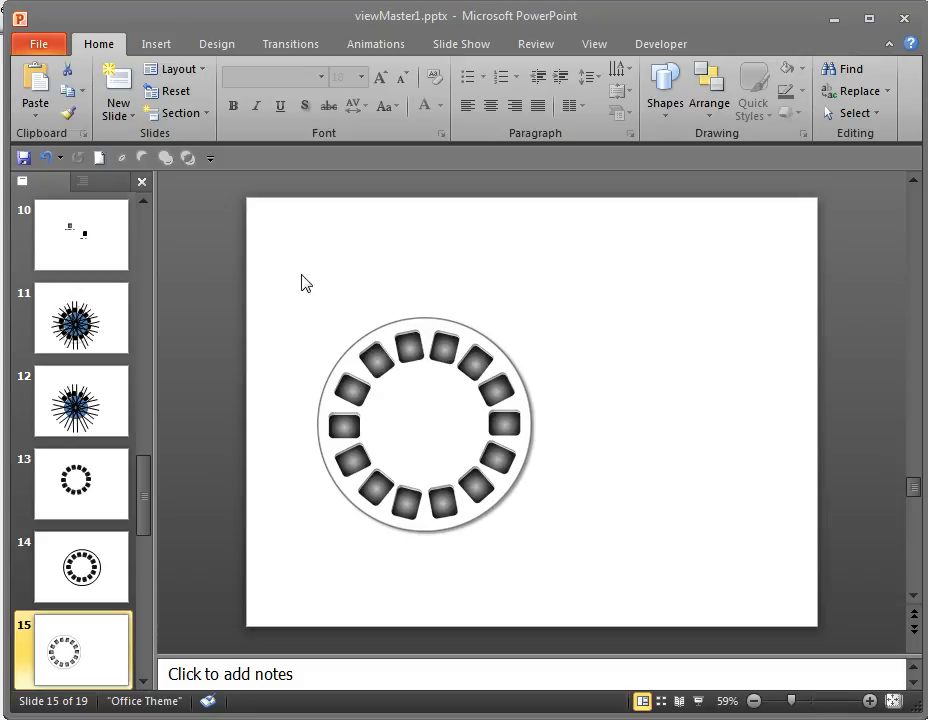
Step: Group the disk and the square ring into one reel, then show slide 16
{"action": "mouse_move", "coordinate": [290, 275]}
{"action": "left_mouse_down"}
{"action": "mouse_move", "coordinate": [472, 505]}
{"action": "mouse_move", "coordinate": [575, 577]}
{"action": "left_mouse_up"}
{"action": "right_click", "coordinate": [501, 491]}
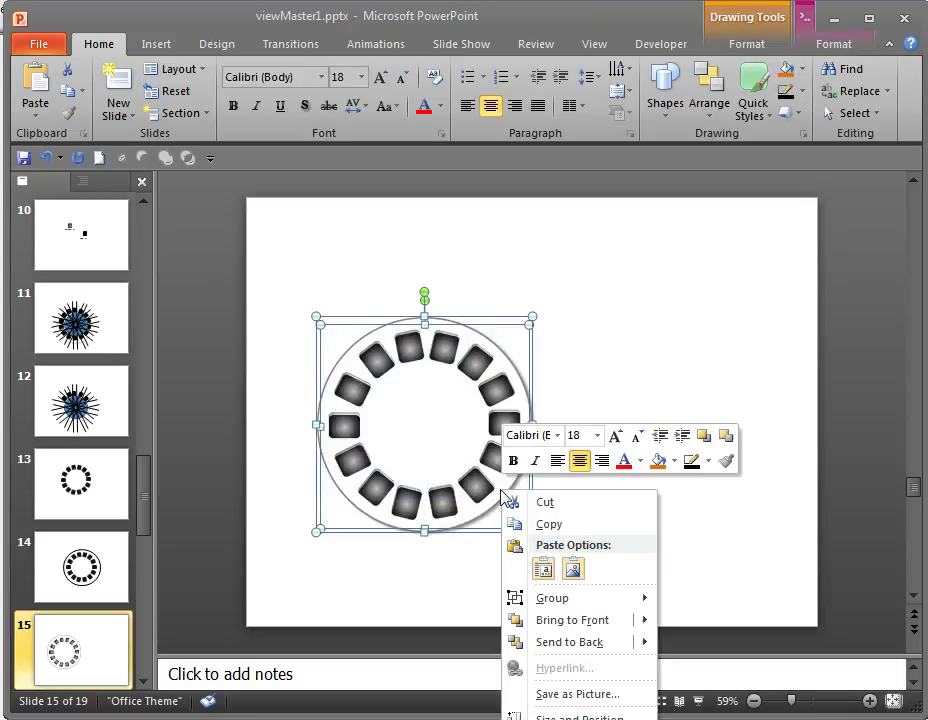
{"action": "mouse_move", "coordinate": [594, 600]}
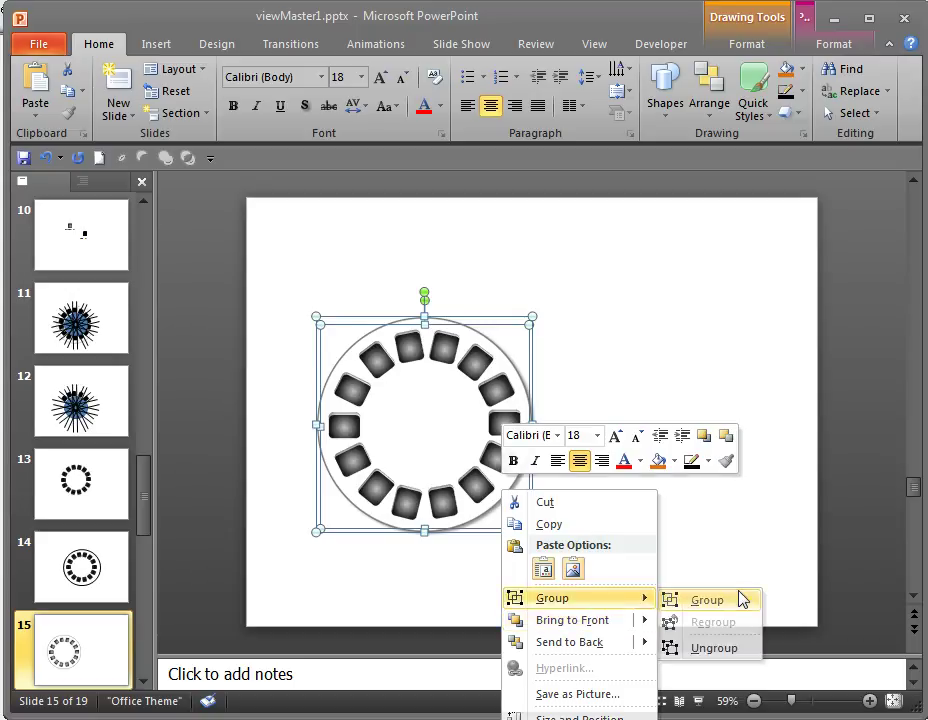
{"action": "left_click", "coordinate": [737, 600]}
{"action": "left_click", "coordinate": [145, 680]}
{"action": "left_click", "coordinate": [145, 680]}
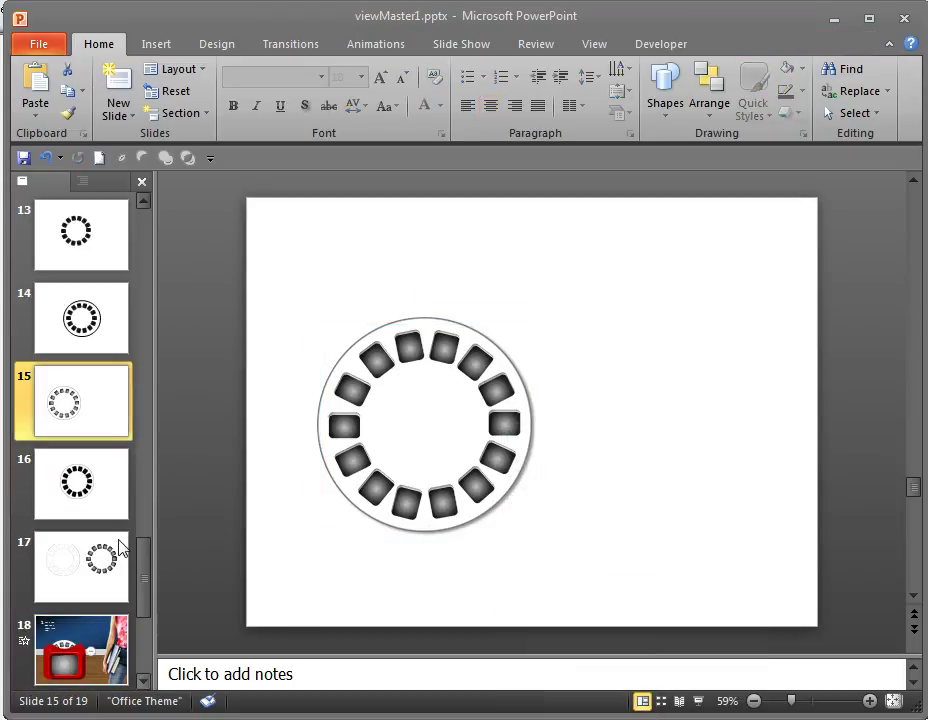
{"action": "left_click", "coordinate": [93, 499]}
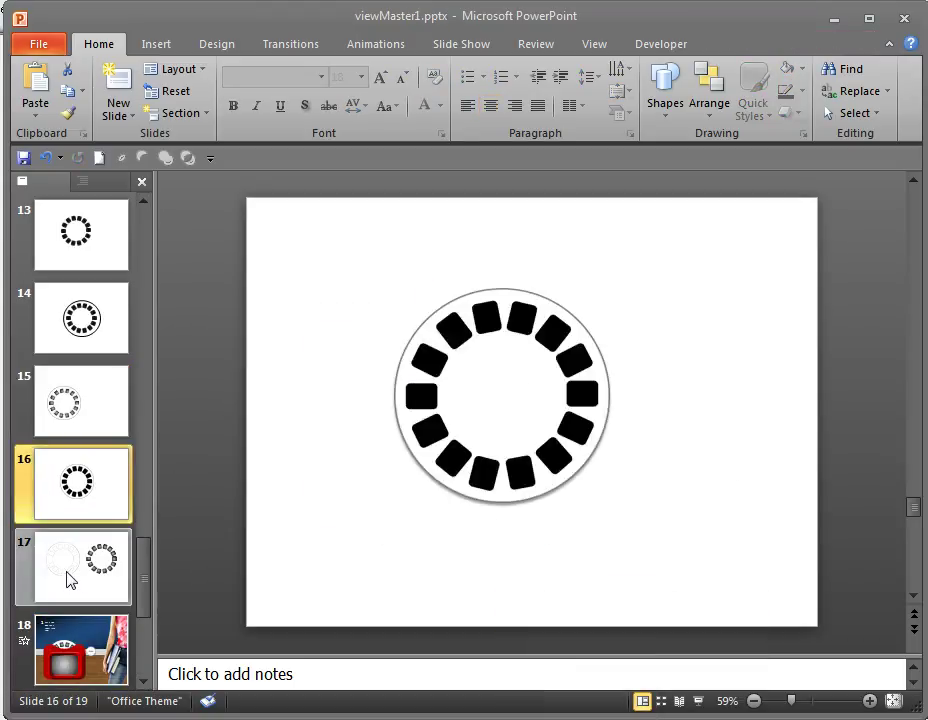
Step: Preview slide 18's animations in the Animation Pane: Picture 69, Group 46, Picture 69
{"action": "left_click", "coordinate": [80, 650]}
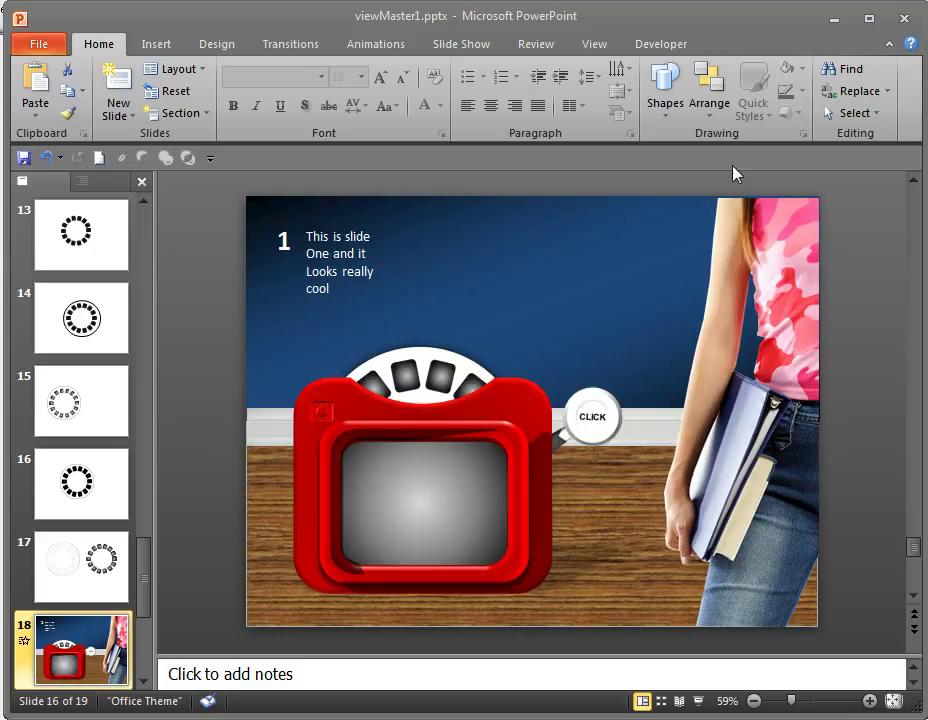
{"action": "left_click", "coordinate": [400, 48]}
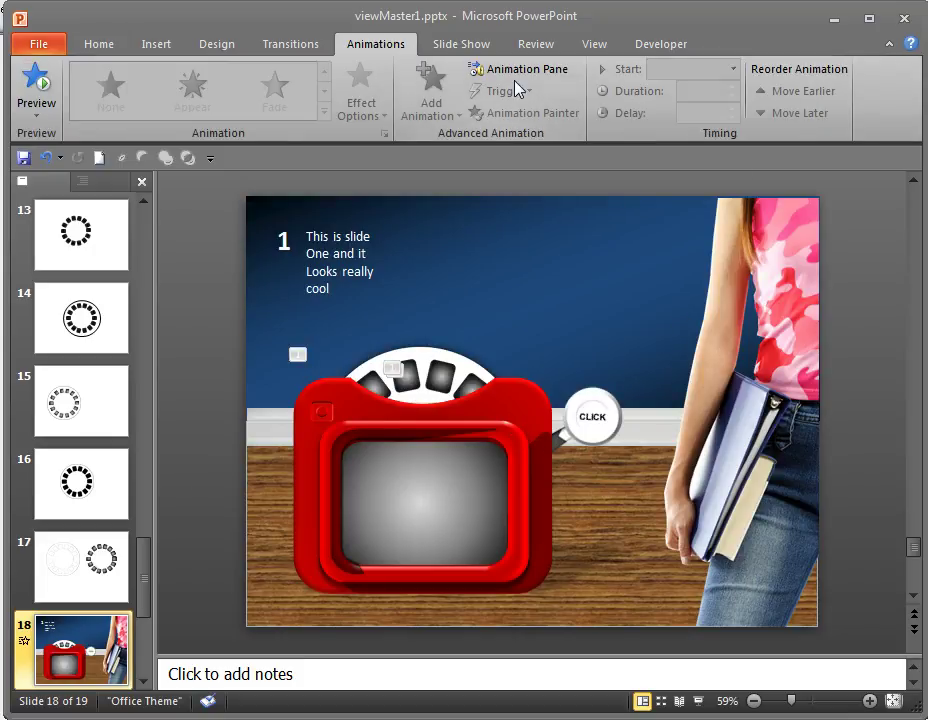
{"action": "left_click", "coordinate": [514, 72]}
{"action": "left_click", "coordinate": [710, 220]}
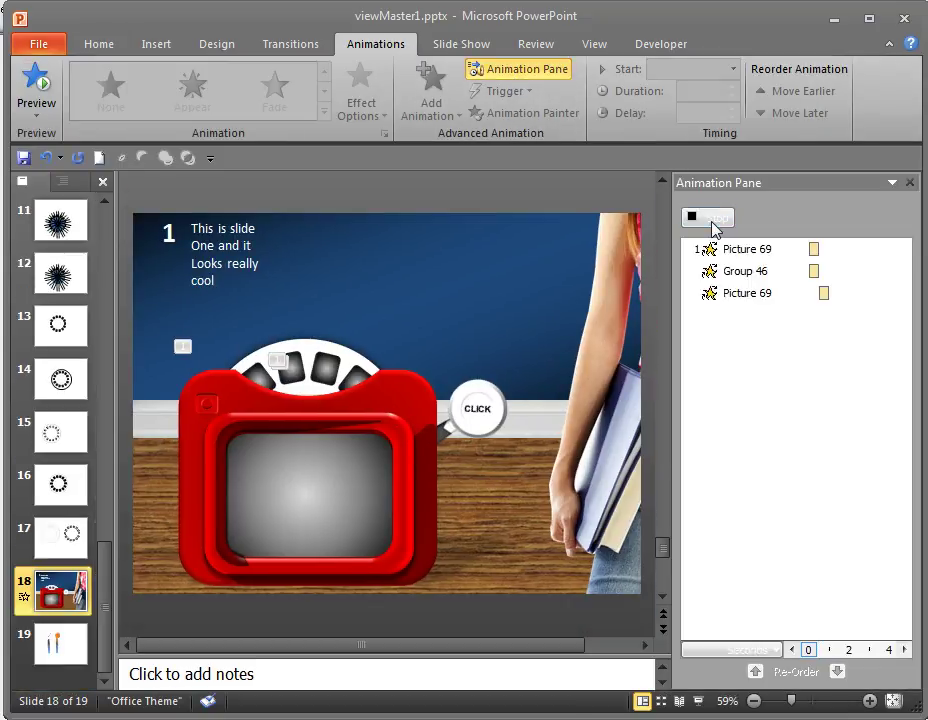